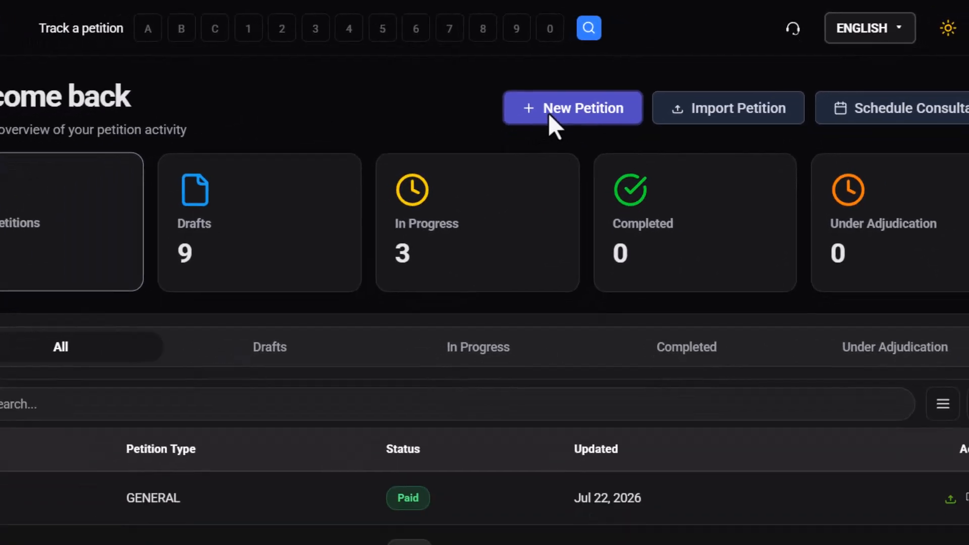
Start a new I-765 Application For Employment Authorization petition and confirm the applicant is currently physically present in the United States.
left_click(512, 134)
scroll(617, 81, "down", 1)
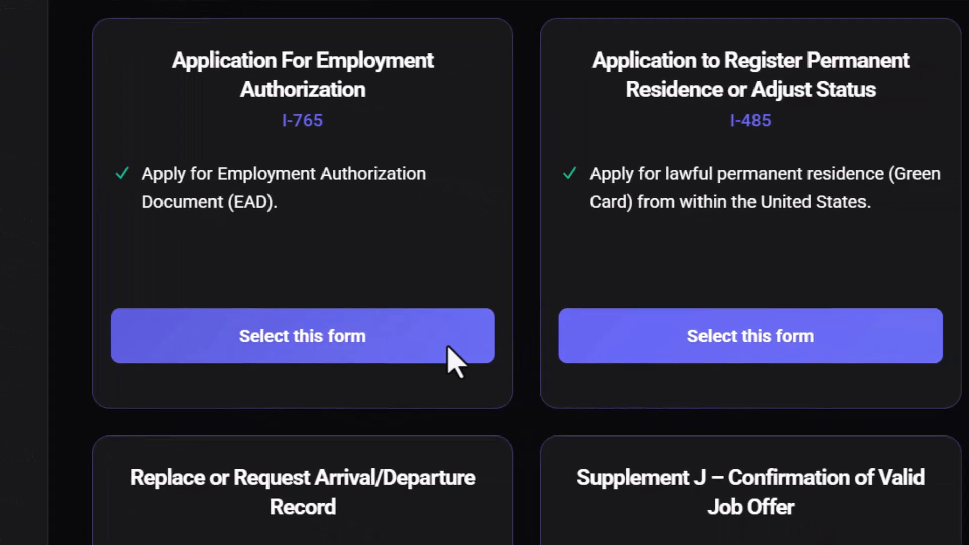
left_click(637, 401)
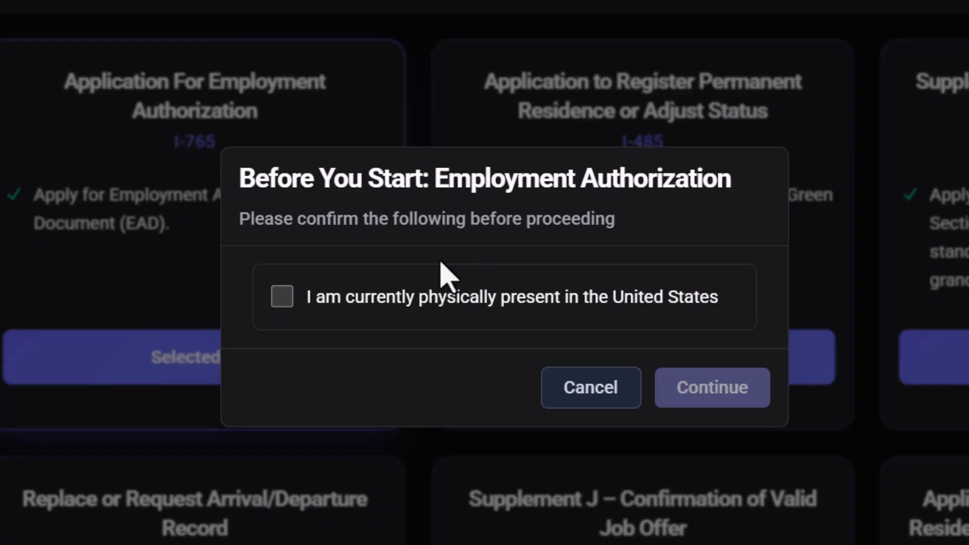
left_click(367, 306)
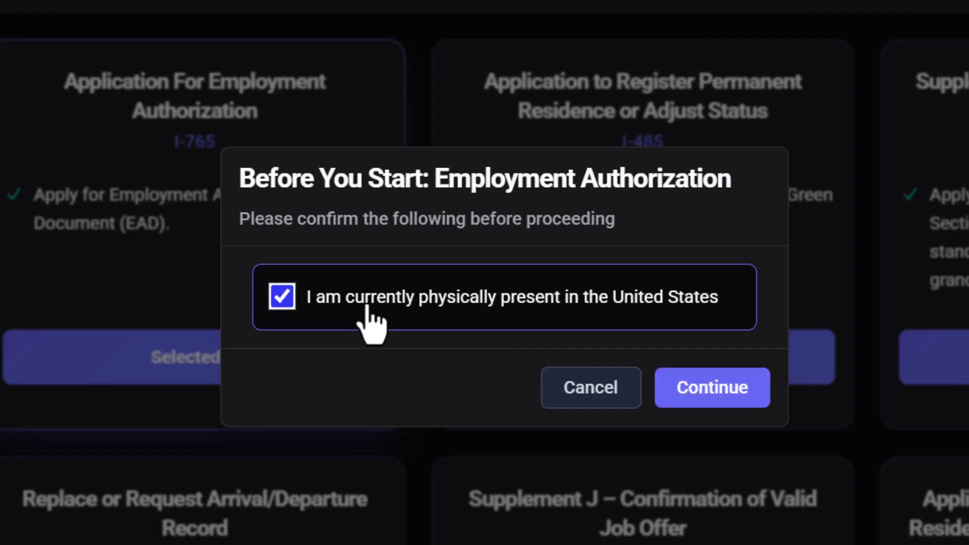
left_click(721, 390)
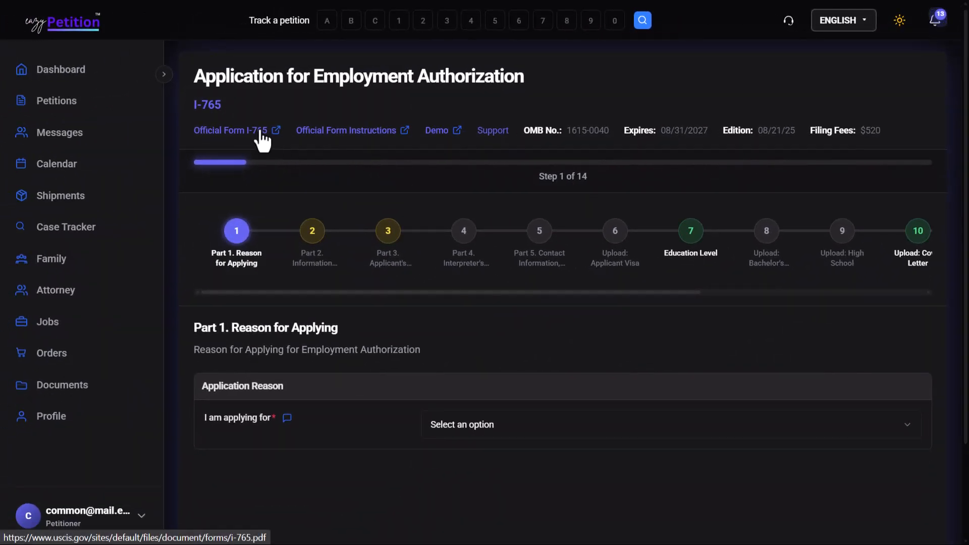
Open the official Form I-765 document and examine its first page.
left_click(261, 133)
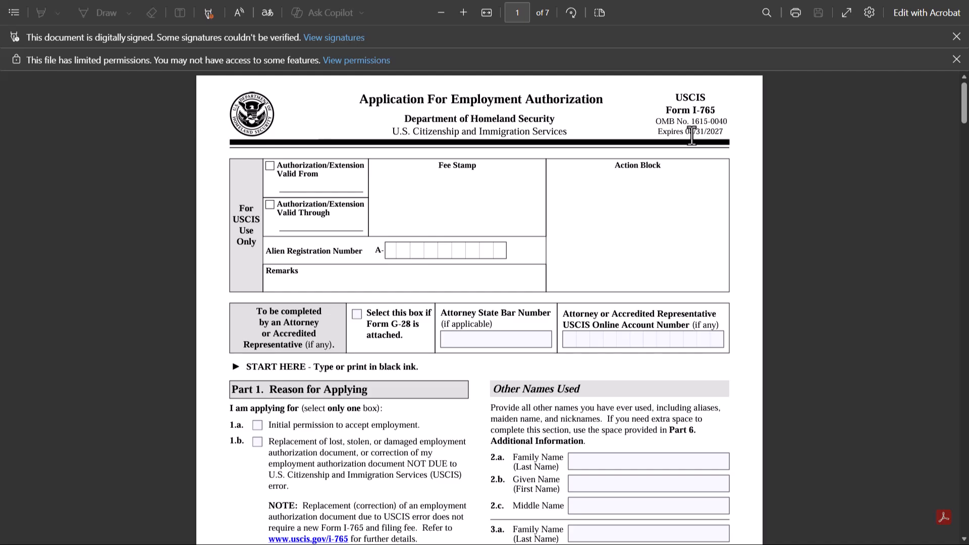
scroll(696, 137, "down", 7)
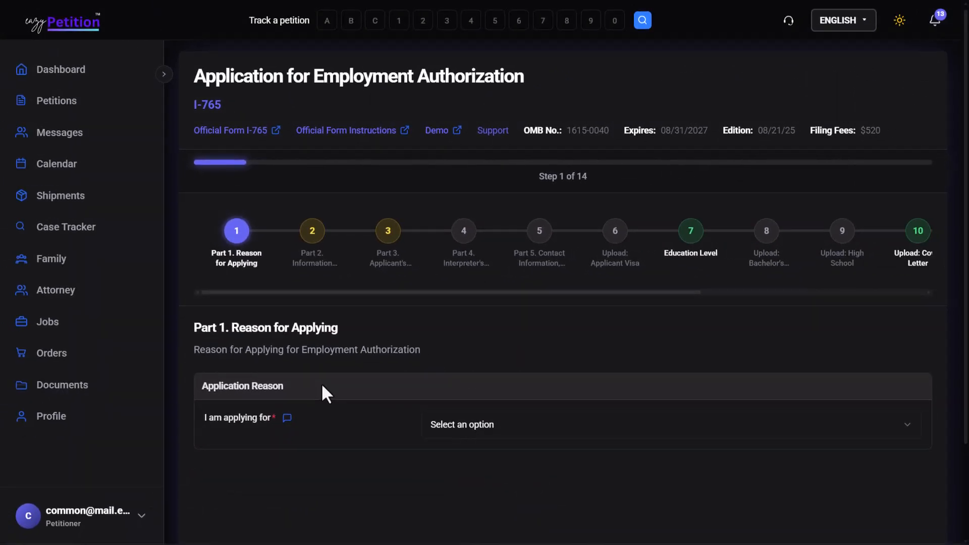
Set the reason for applying to "1.a. Initial permission to accept employment" and advance to Part 2.
scroll(322, 387, "down", 1)
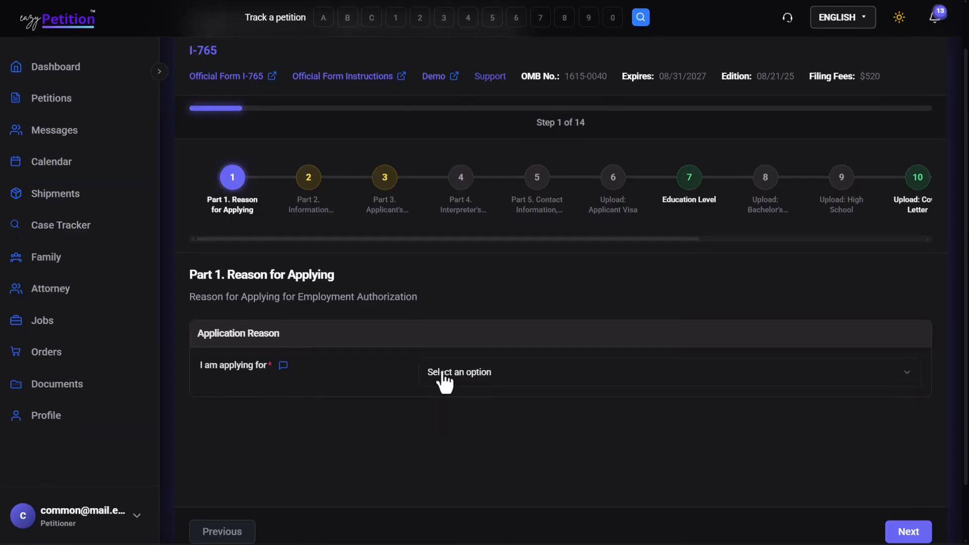
left_click(445, 374)
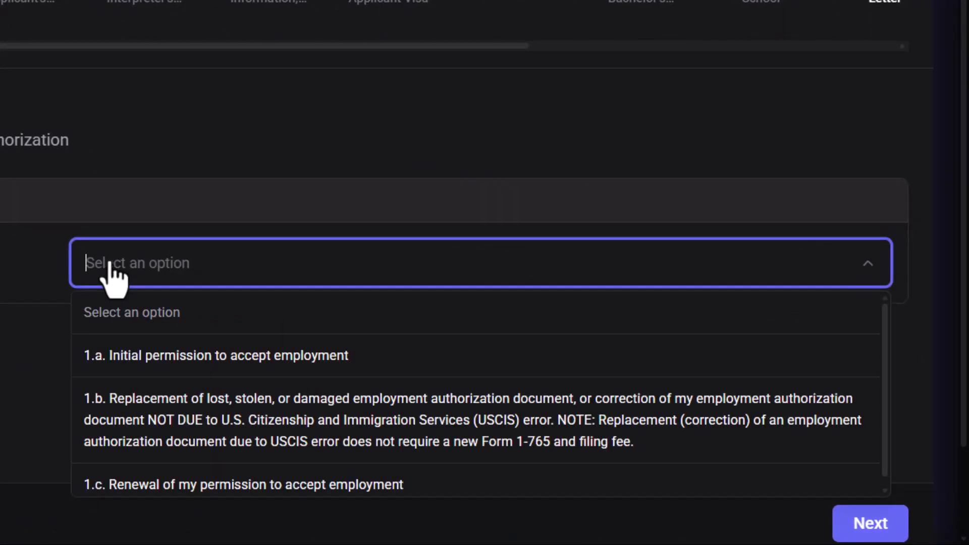
scroll(114, 277, "down", 2)
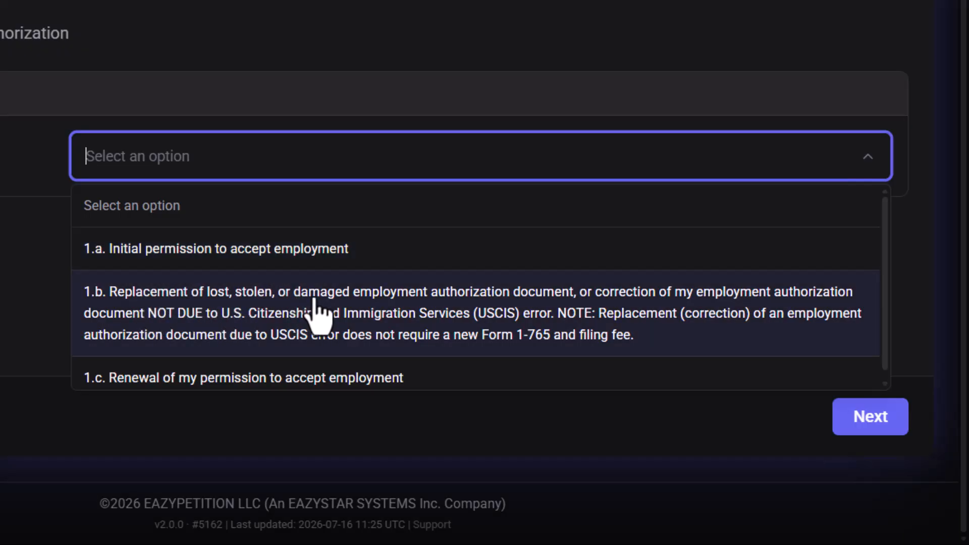
scroll(255, 381, "down", 1)
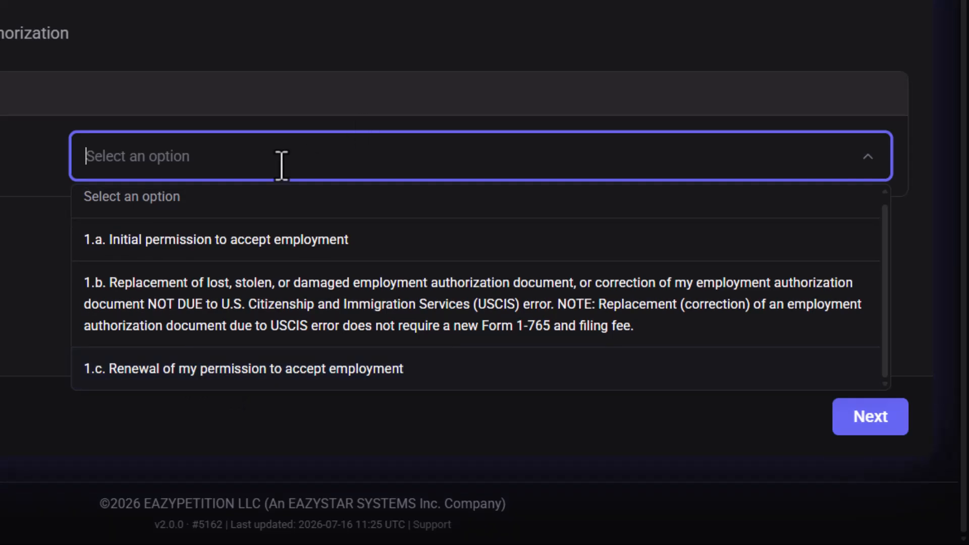
left_click(275, 246)
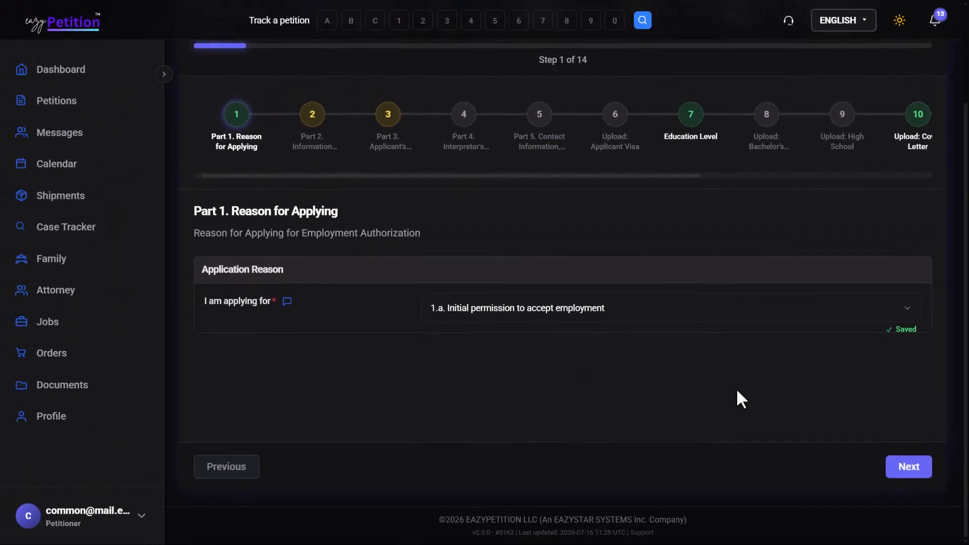
left_click(907, 469)
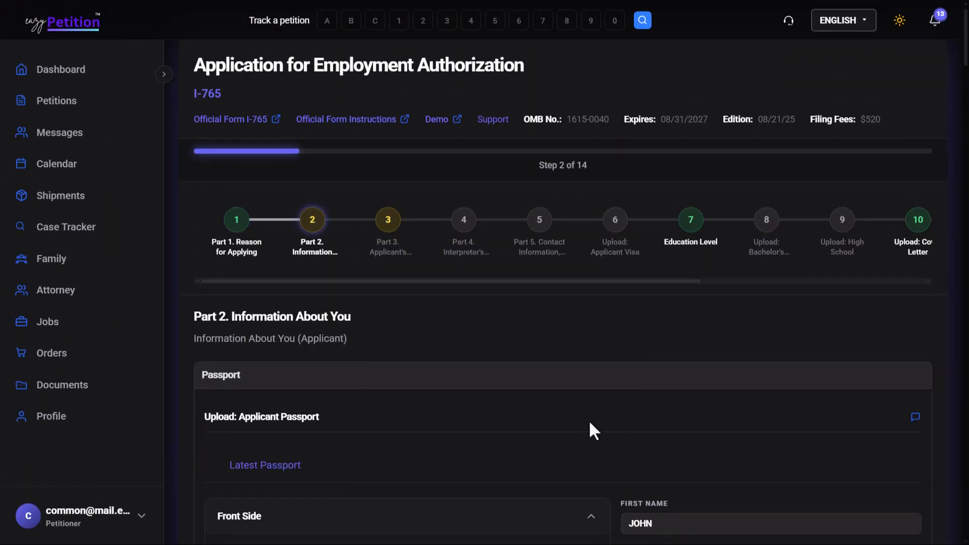
Review the passport and legal name details, and answer Yes to having ever used other names.
scroll(511, 400, "down", 5)
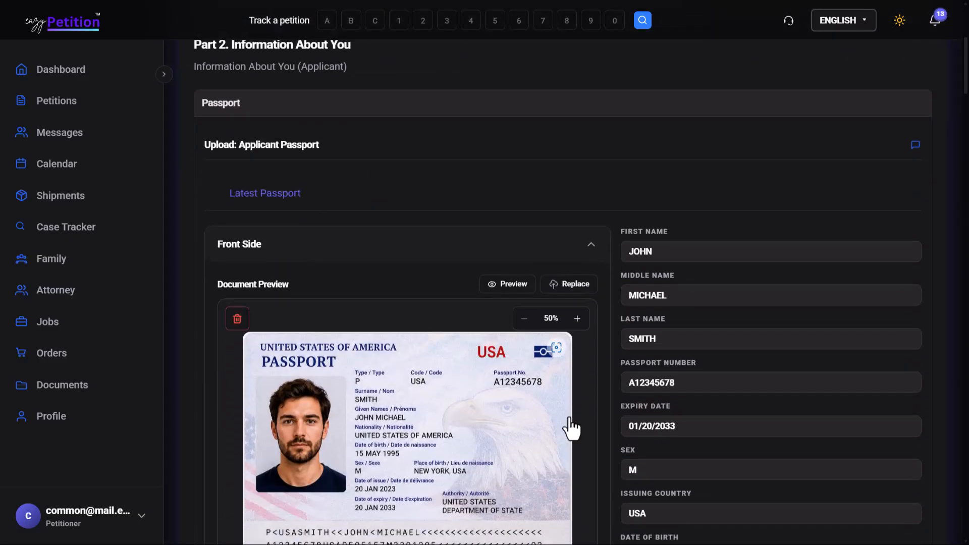
scroll(573, 426, "down", 1)
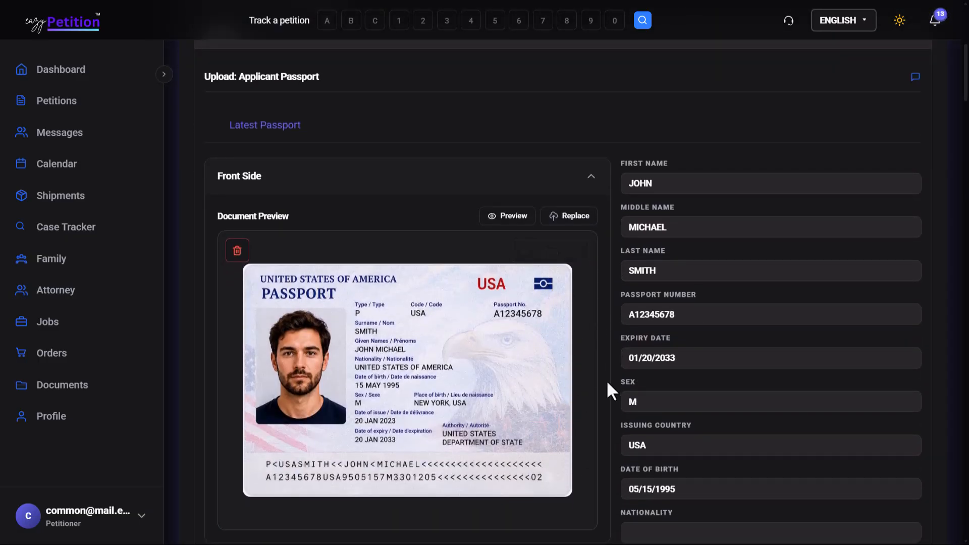
scroll(607, 382, "down", 1)
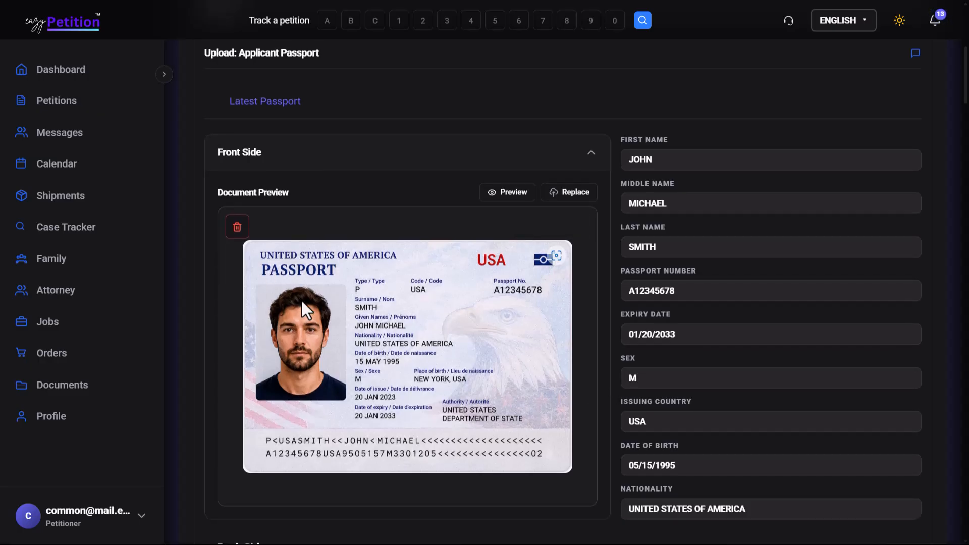
scroll(566, 424, "down", 10)
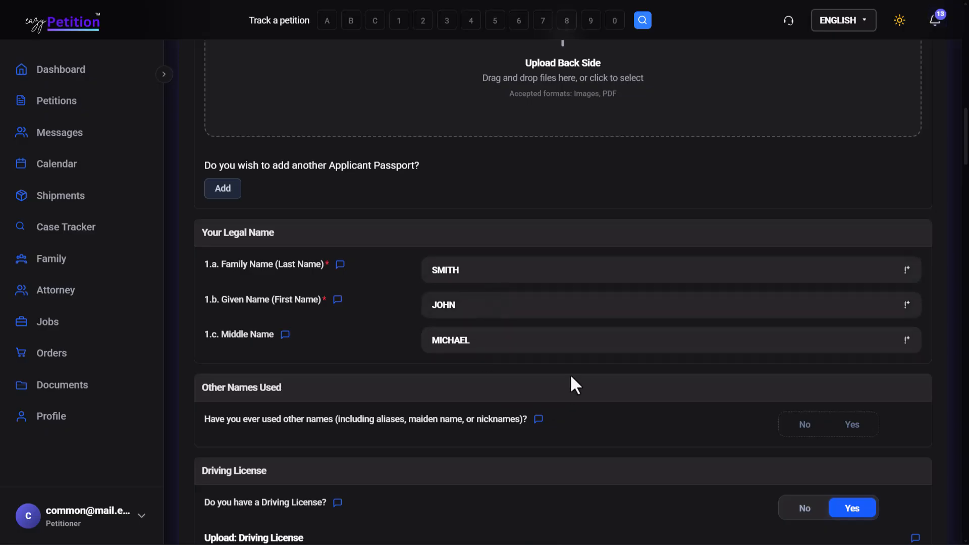
scroll(615, 378, "down", 1)
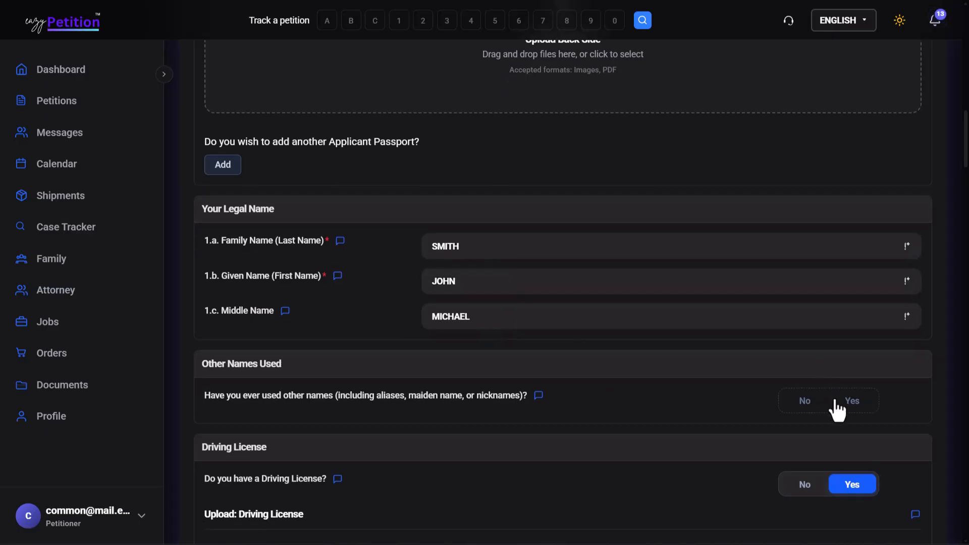
left_click(849, 406)
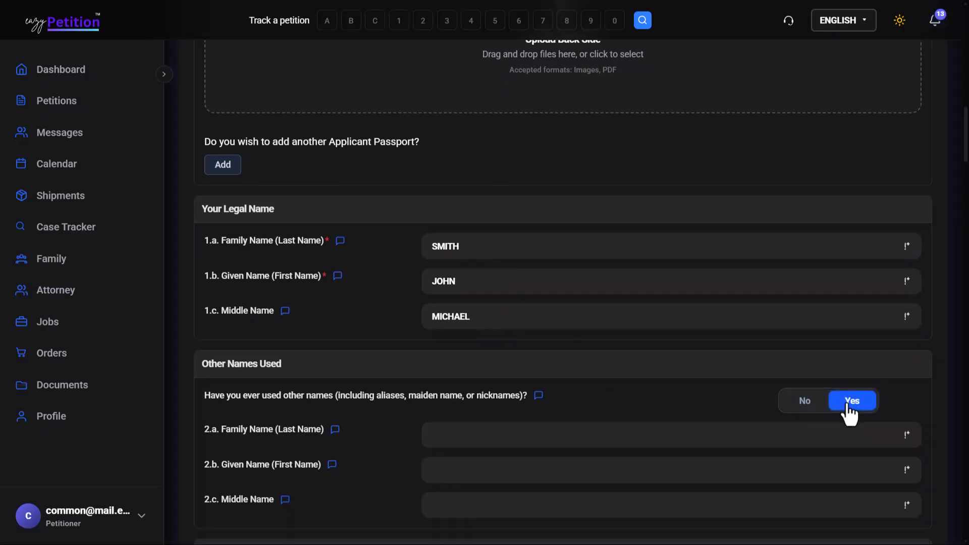
Answer No to question 6 on whether the current mailing address is the same as the physical address.
scroll(848, 410, "down", 4)
scroll(654, 358, "down", 5)
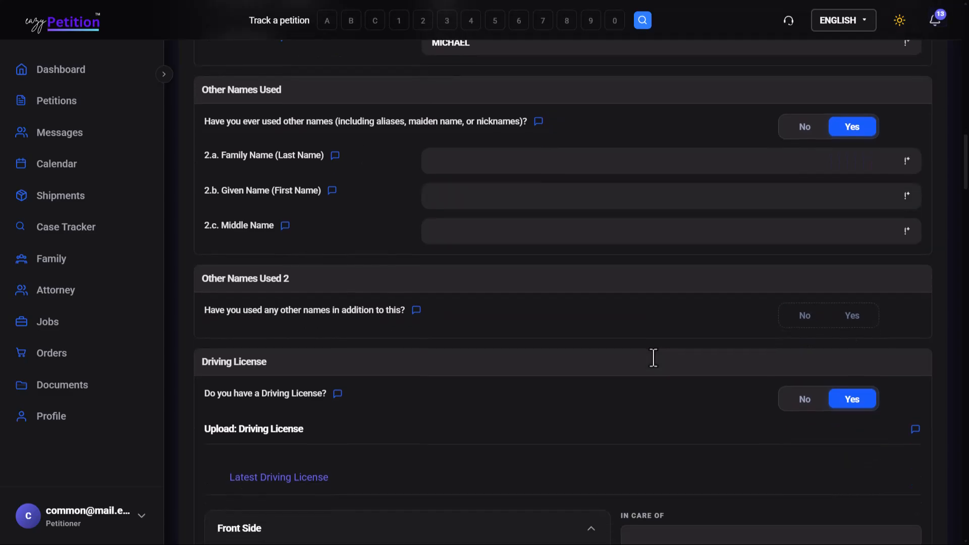
scroll(654, 358, "down", 3)
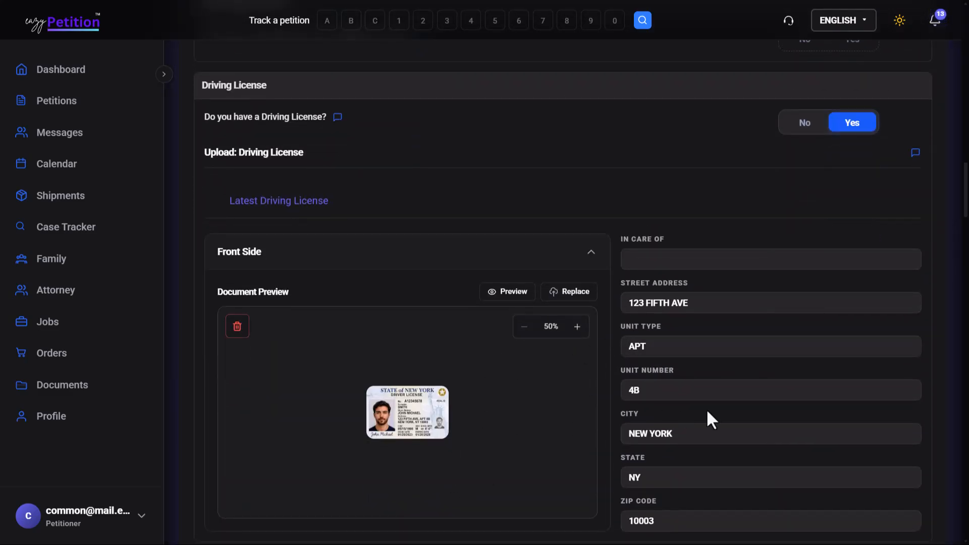
scroll(654, 481, "down", 7)
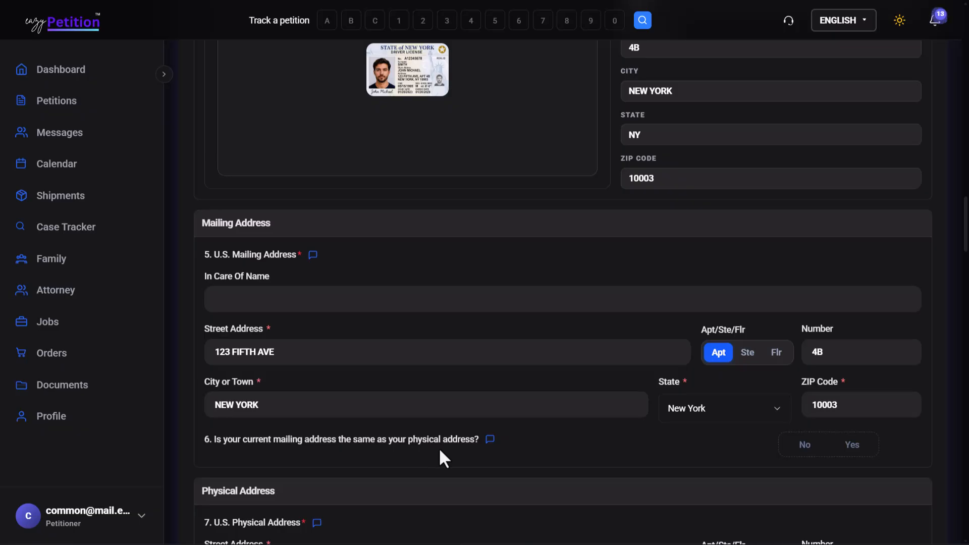
left_click(851, 453)
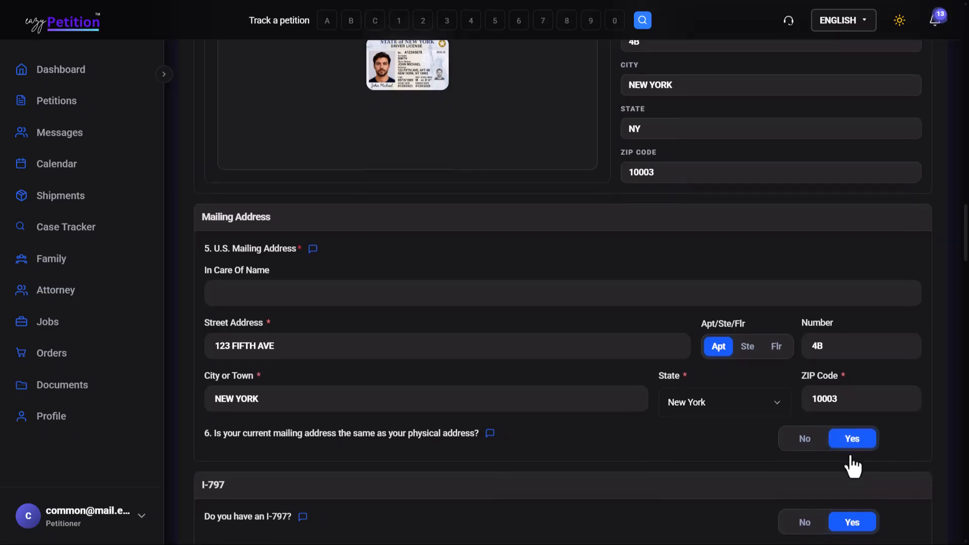
left_click(802, 440)
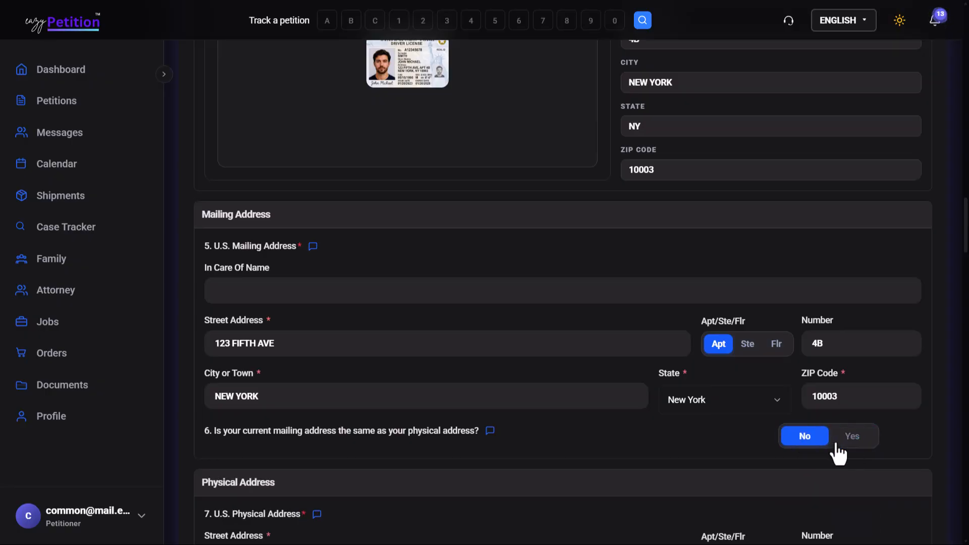
Under Other Information, answer Yes to having a valid Alien Registration Number and a valid USCIS Online Account Number.
scroll(838, 455, "down", 3)
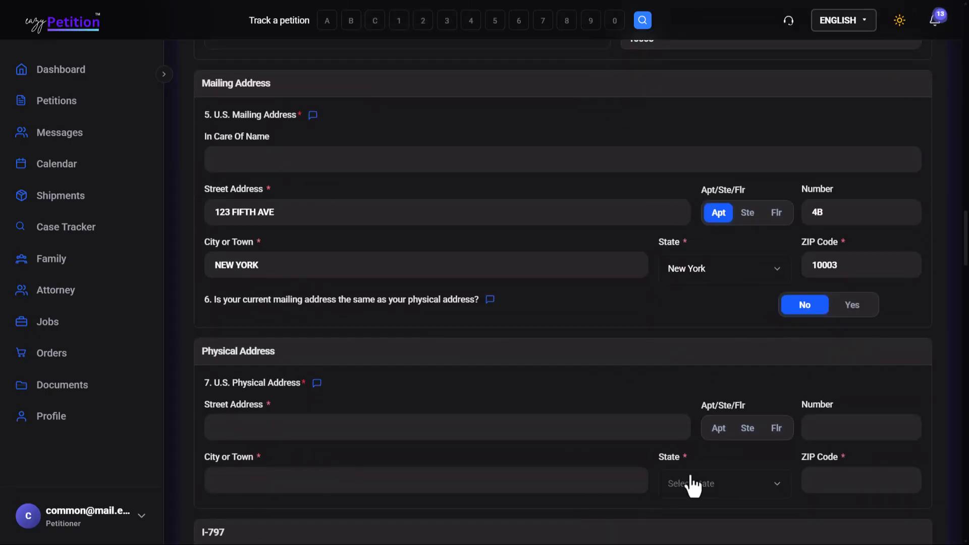
scroll(689, 482, "down", 5)
scroll(693, 486, "down", 3)
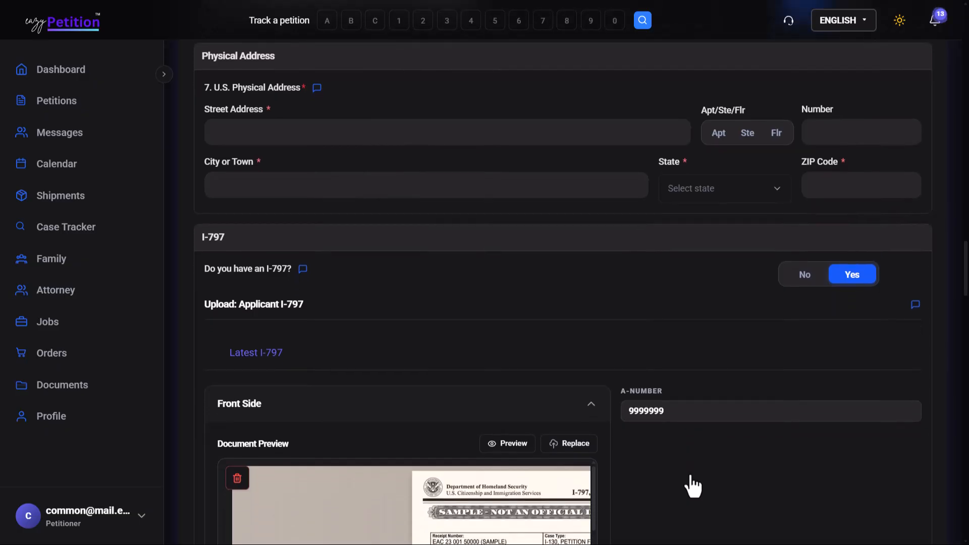
scroll(693, 486, "down", 1)
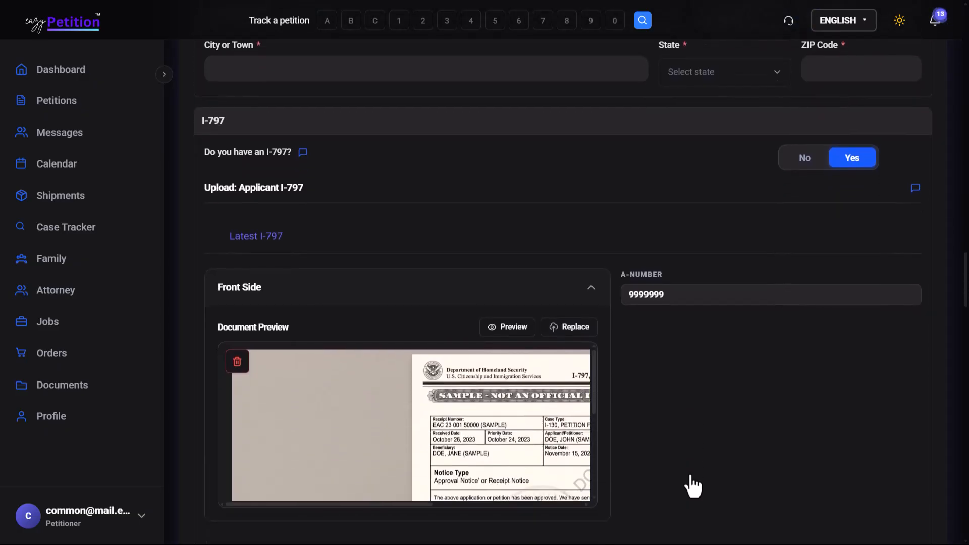
scroll(607, 414, "down", 5)
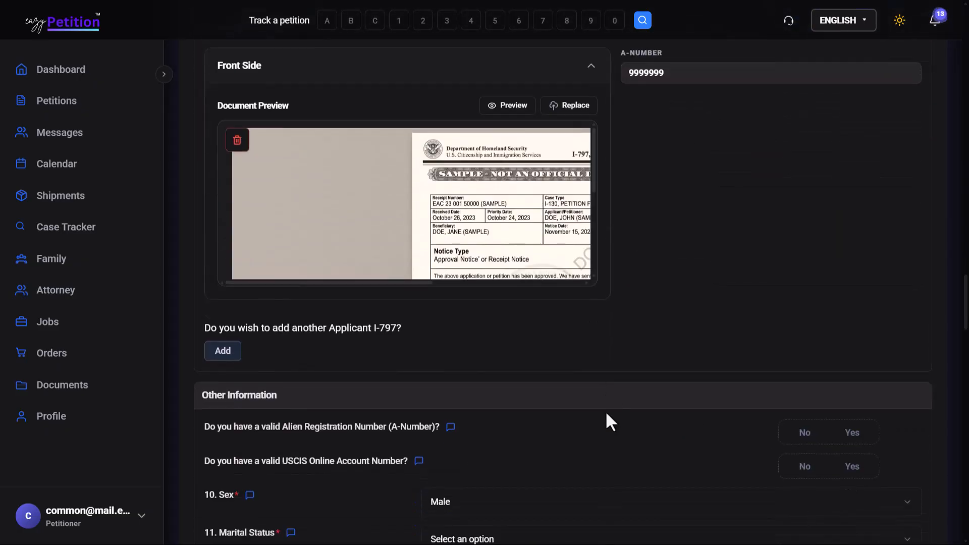
scroll(607, 417, "down", 1)
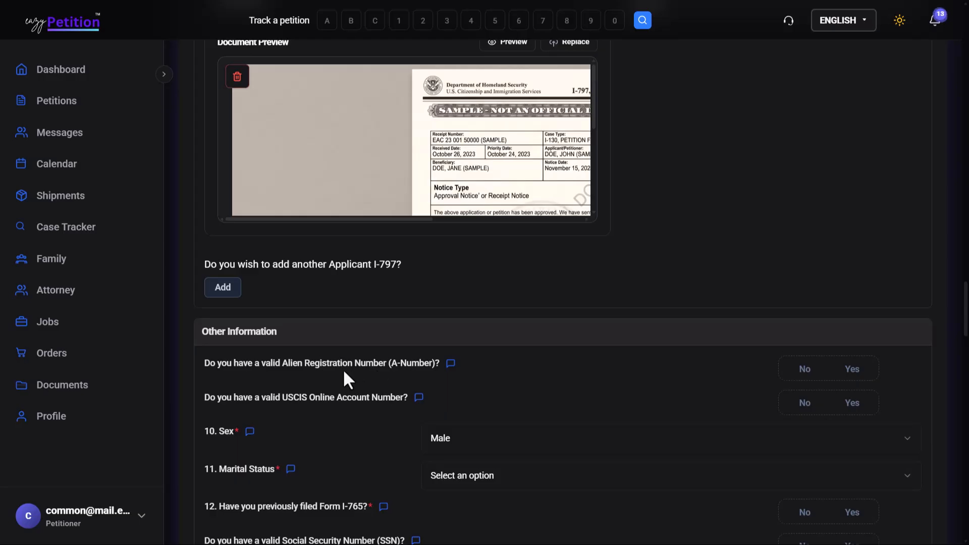
left_click(855, 376)
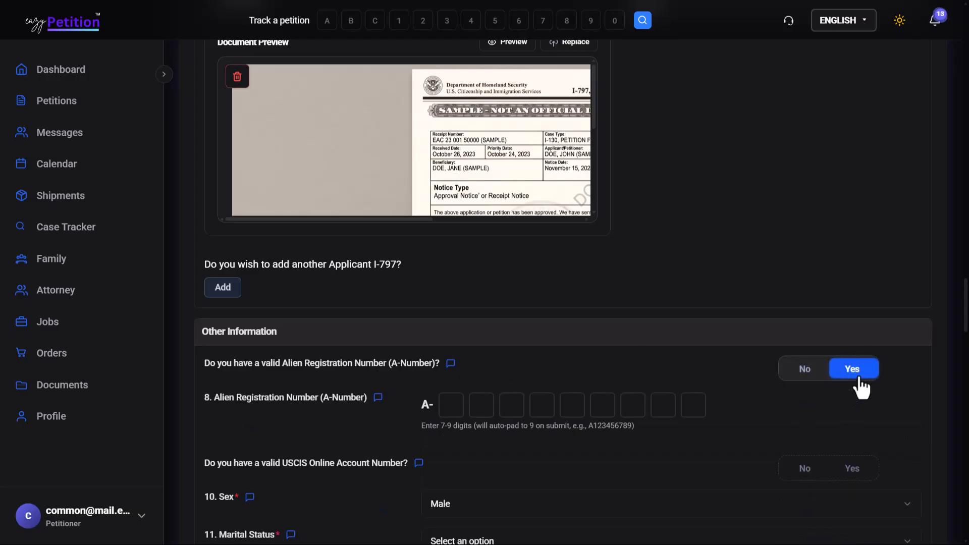
scroll(561, 413, "down", 3)
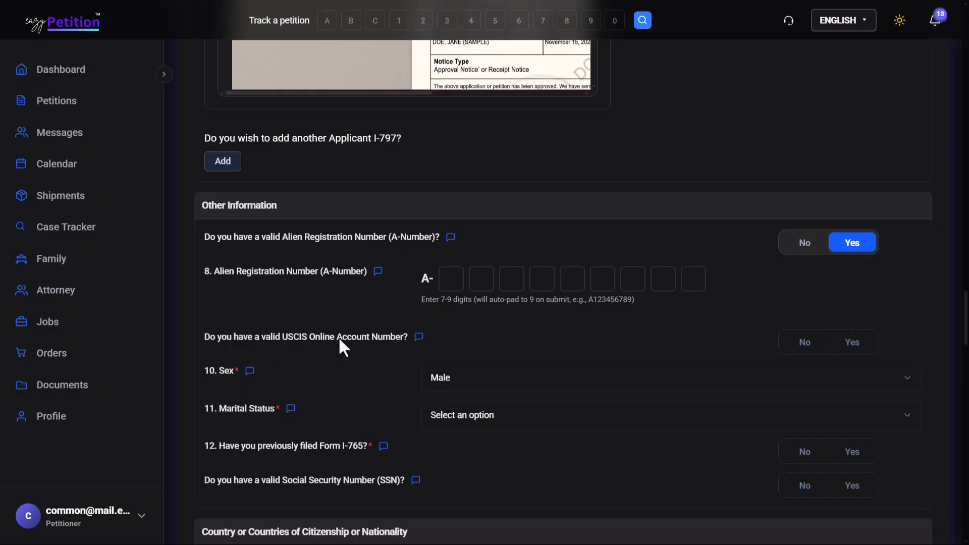
left_click(866, 349)
Set the applicant's marital status to Single.
scroll(706, 304, "down", 2)
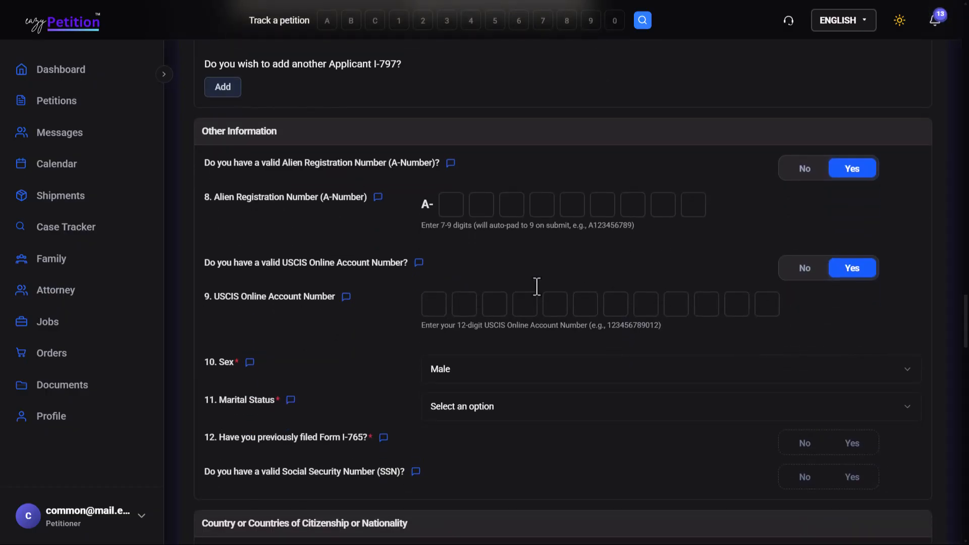
scroll(537, 286, "down", 4)
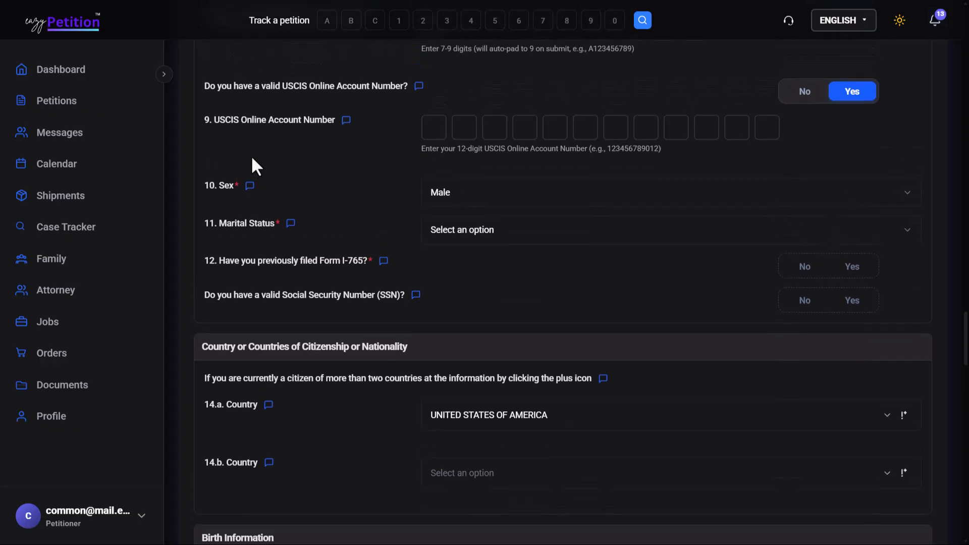
scroll(256, 171, "up", 1)
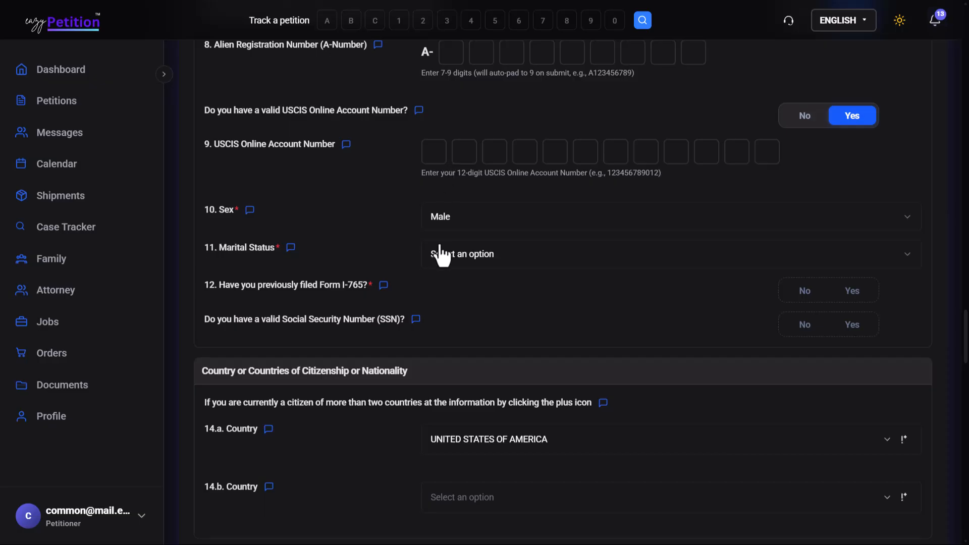
scroll(462, 202, "down", 1)
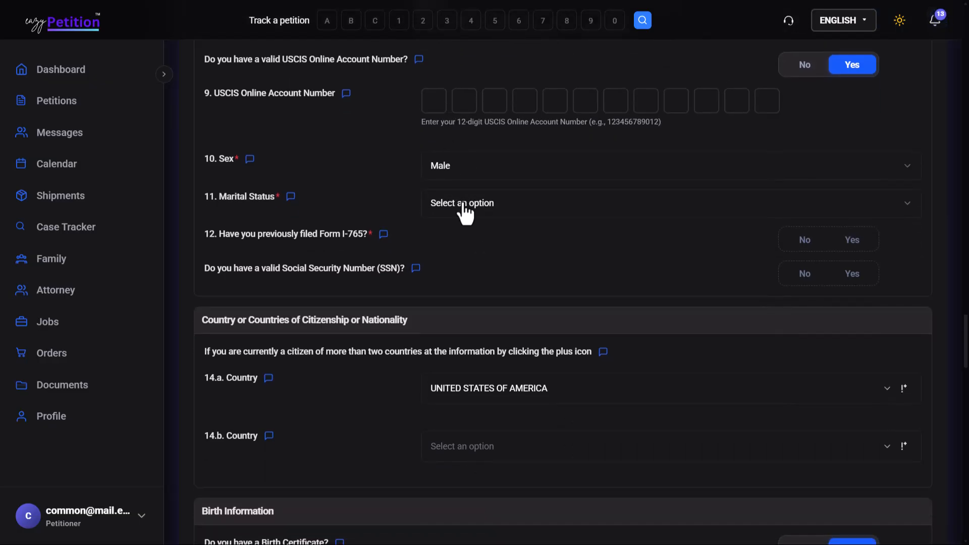
left_click(463, 207)
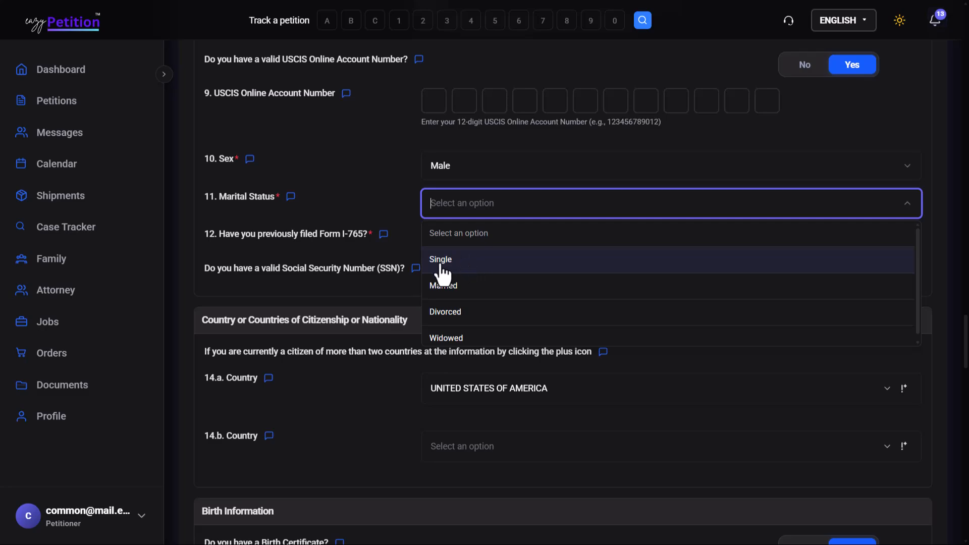
left_click(462, 269)
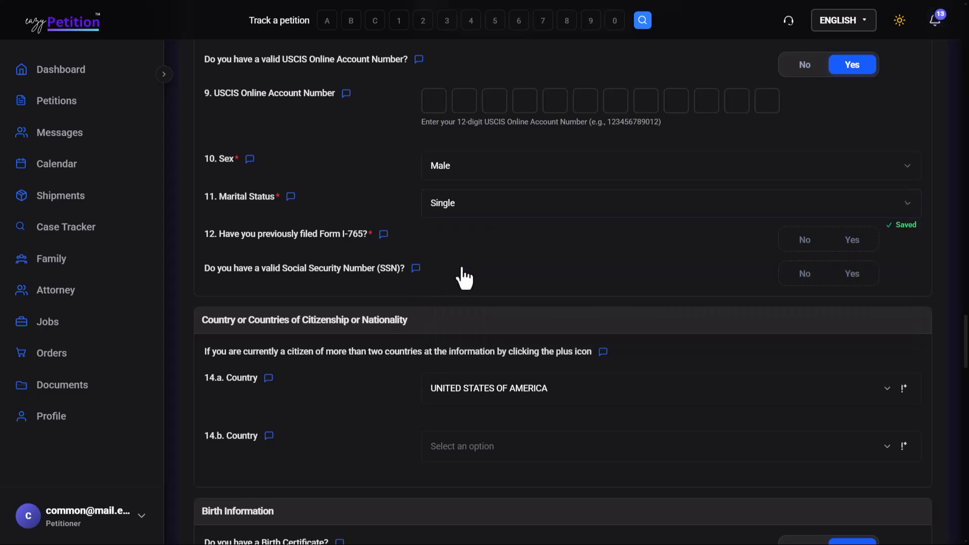
Answer Yes to having previously filed Form I-765 and to having a valid Social Security Number.
scroll(454, 268, "down", 1)
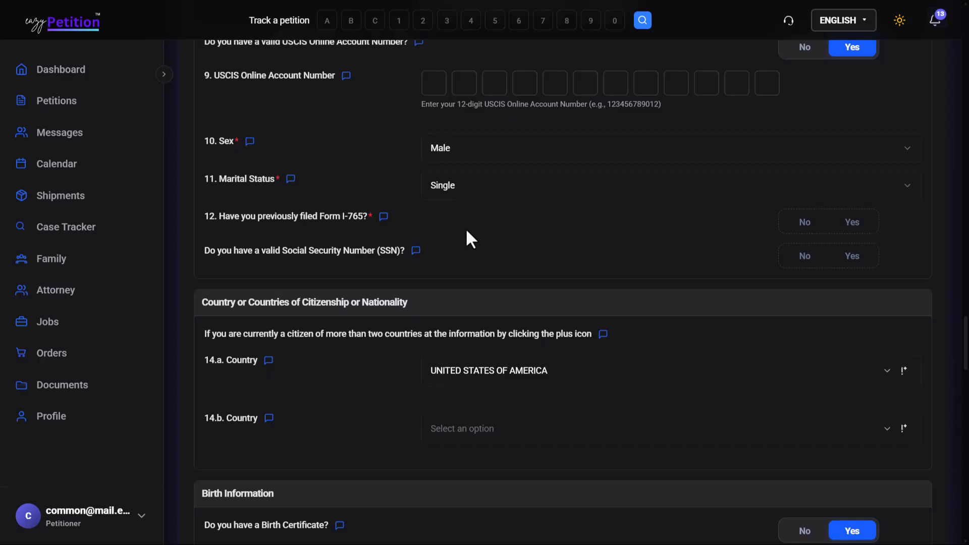
left_click(852, 222)
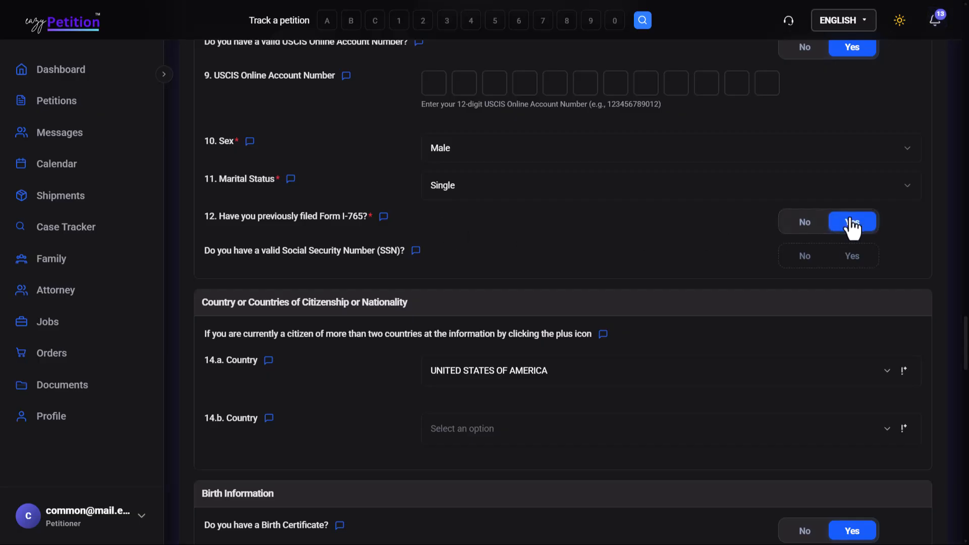
scroll(851, 225, "down", 1)
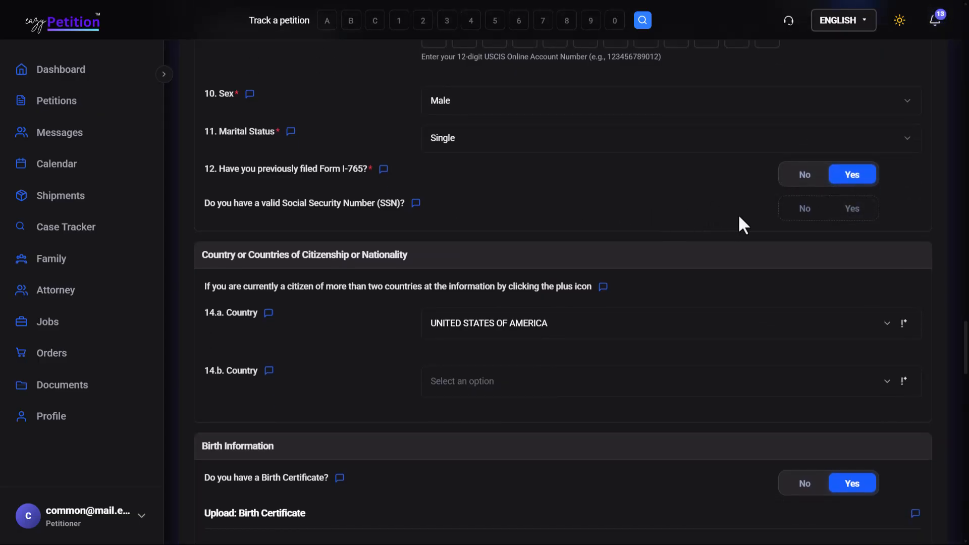
left_click(862, 216)
scroll(862, 223, "down", 1)
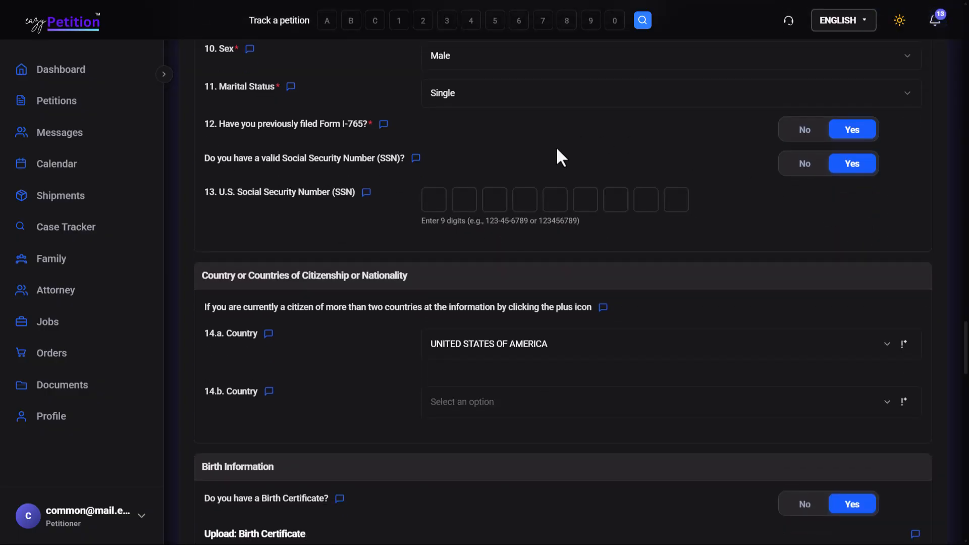
Set the second country of citizenship or nationality (14.b) to India.
scroll(525, 194, "down", 3)
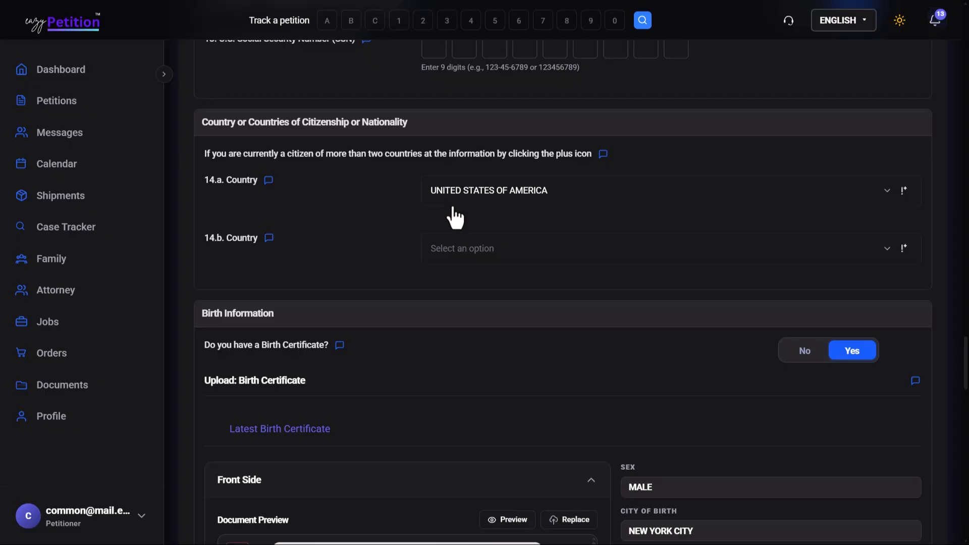
scroll(462, 210, "down", 1)
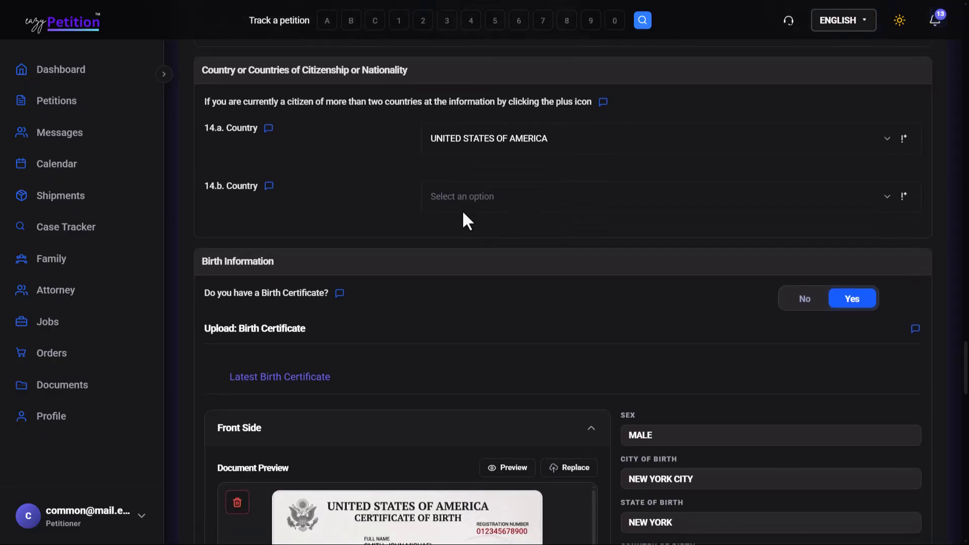
left_click(452, 197)
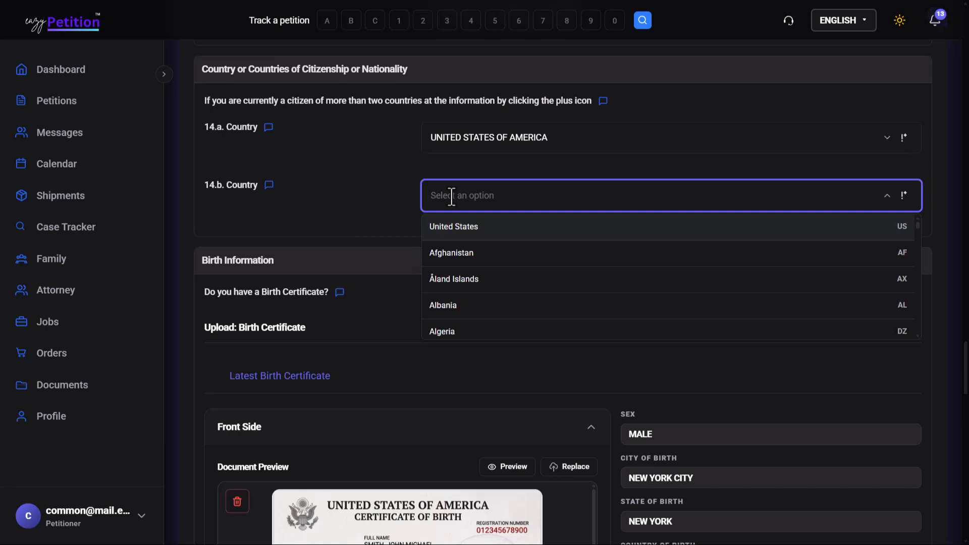
type("India")
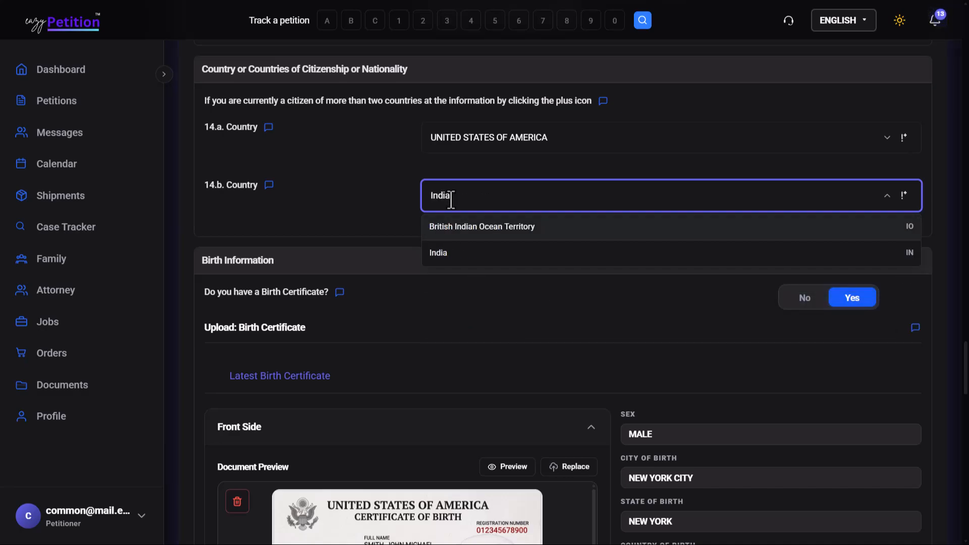
left_click(447, 260)
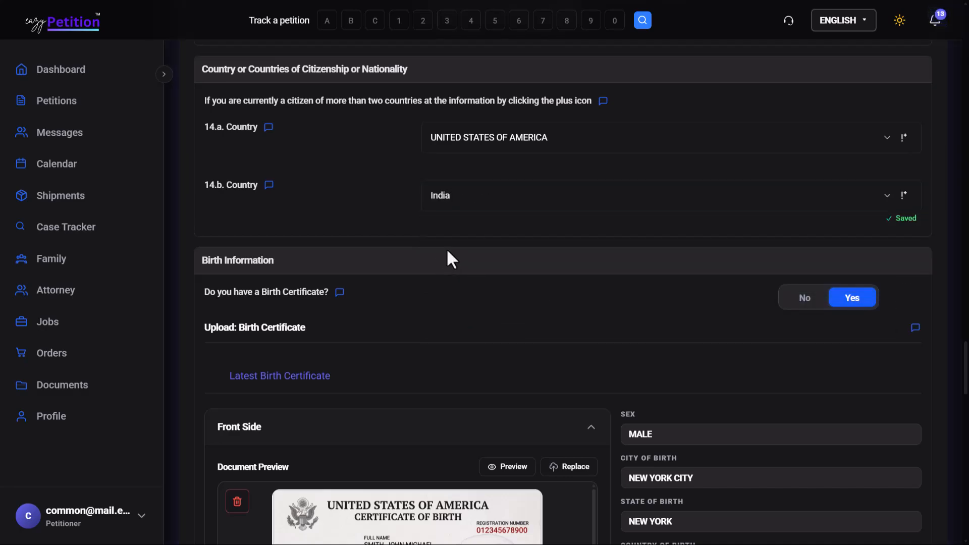
Review the birth certificate details, the I-94 record and the passport and last arrival information.
scroll(448, 252, "down", 4)
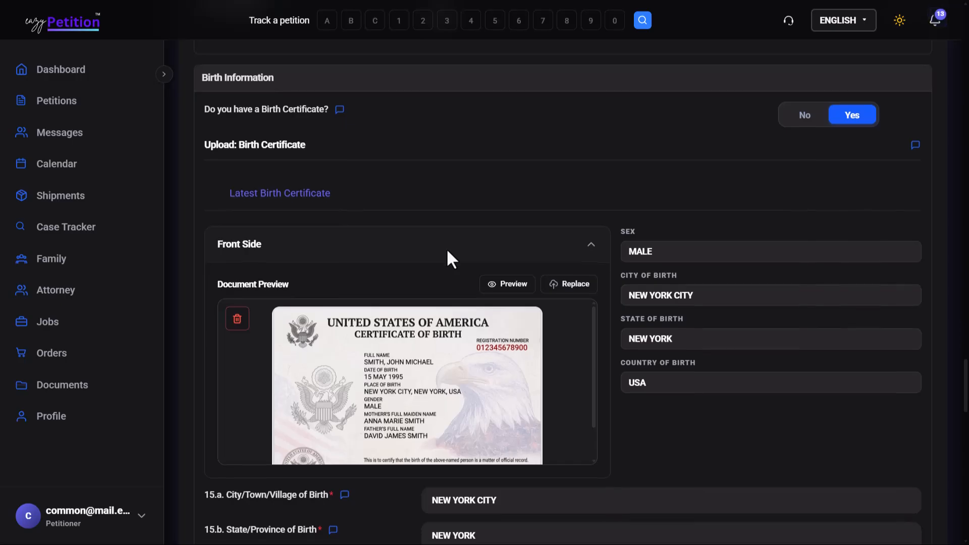
scroll(446, 247, "down", 1)
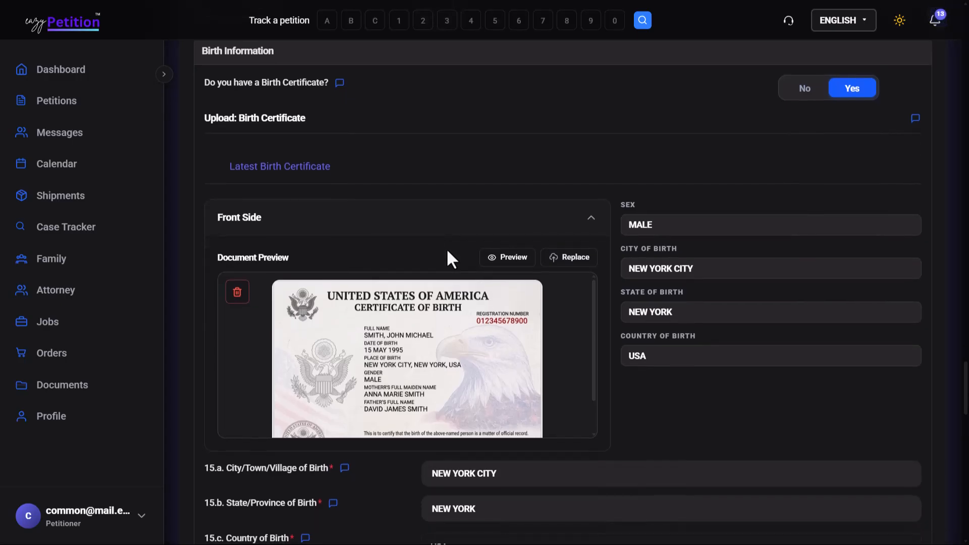
scroll(569, 228, "down", 2)
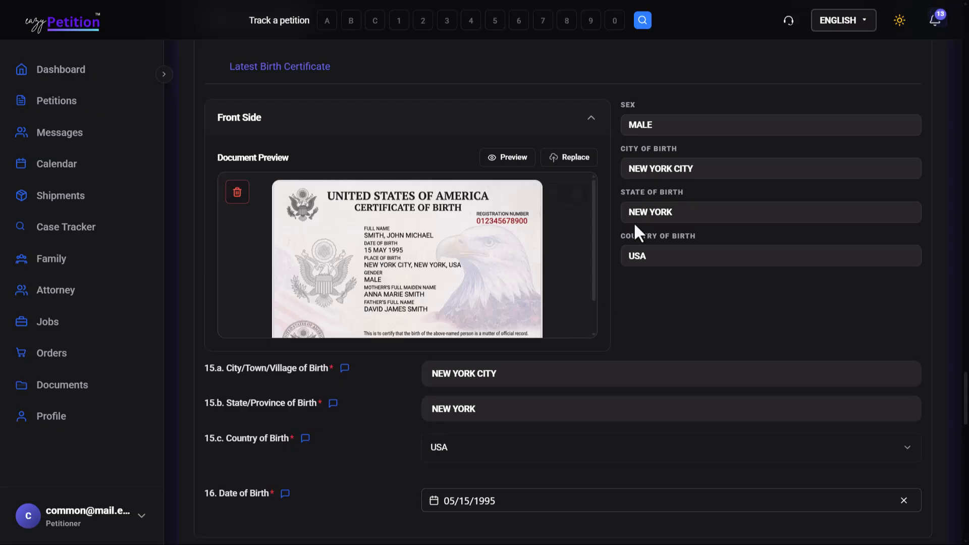
scroll(634, 222, "down", 4)
scroll(380, 397, "down", 1)
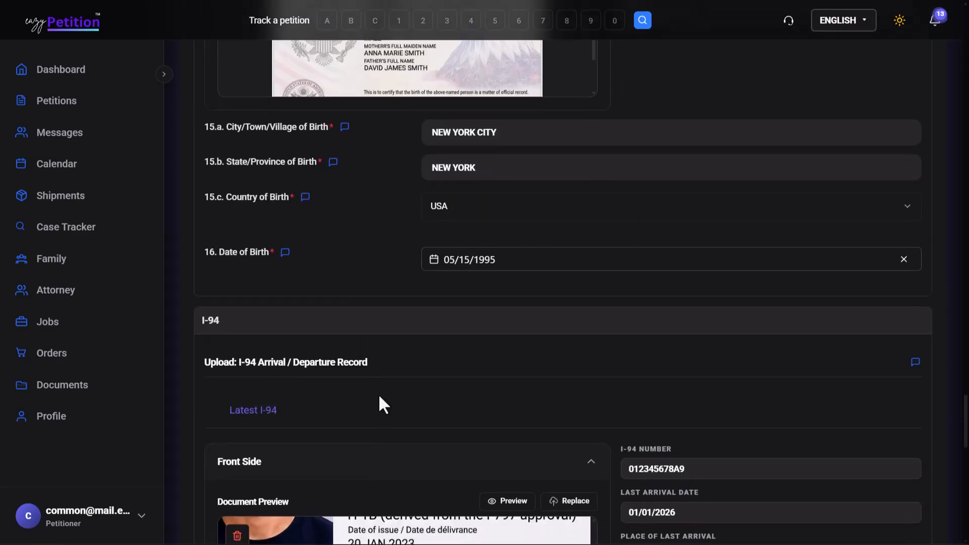
scroll(380, 397, "down", 3)
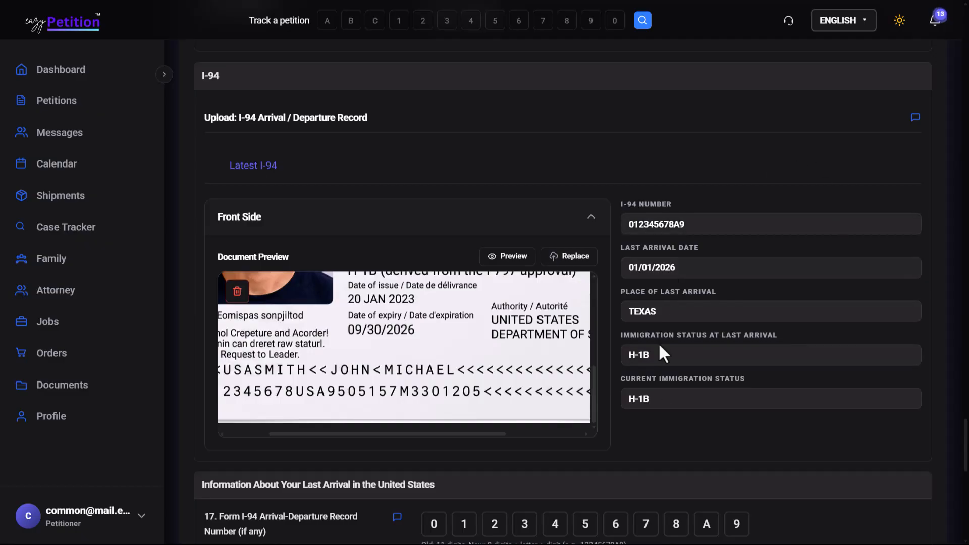
scroll(669, 392, "down", 4)
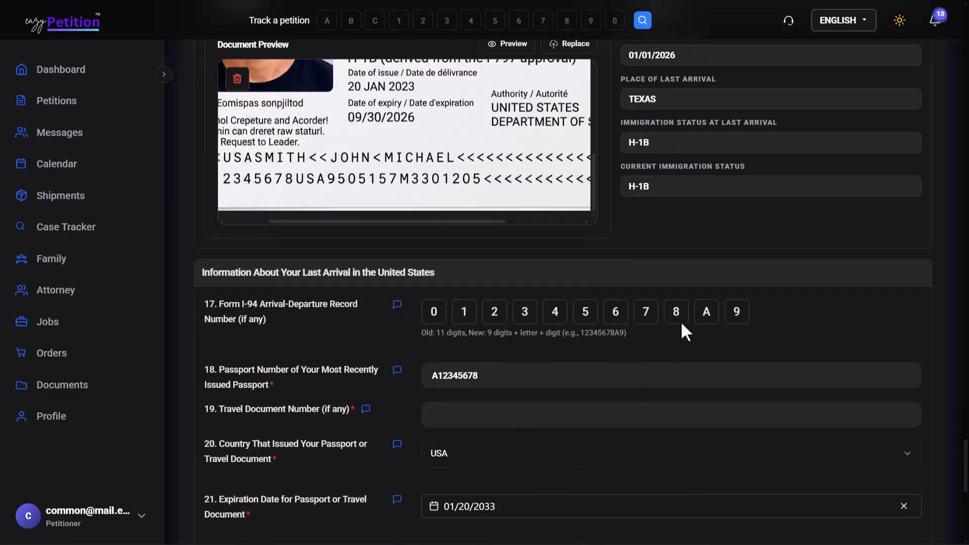
scroll(682, 325, "down", 5)
scroll(681, 324, "up", 3)
scroll(680, 320, "down", 1)
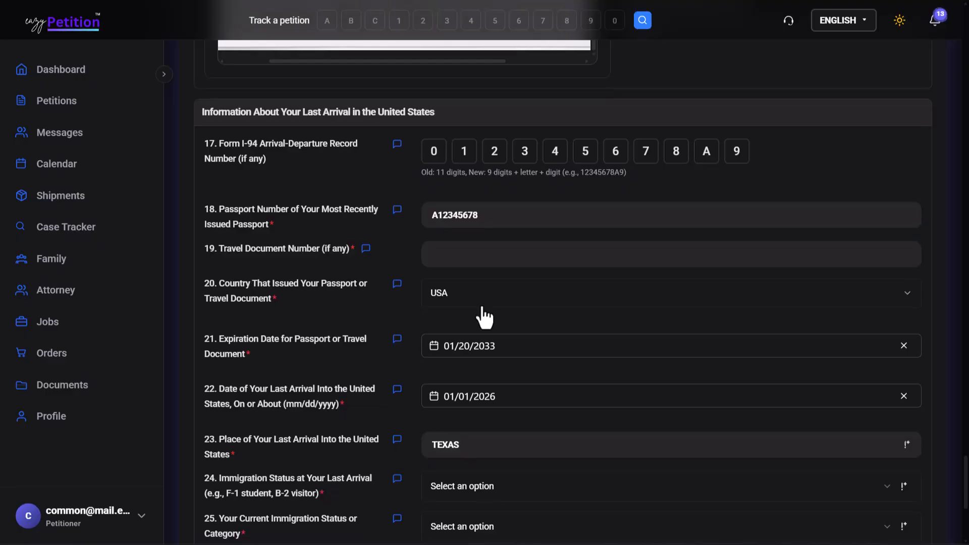
Set both the immigration status at last arrival and the current immigration status to TPS (Temporary Protected Status).
scroll(480, 317, "down", 3)
scroll(417, 339, "up", 1)
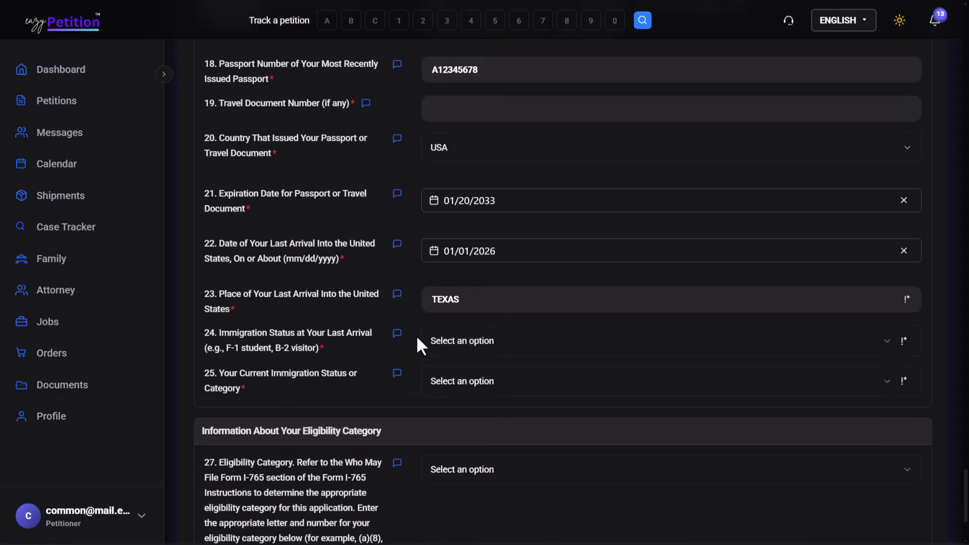
left_click(467, 348)
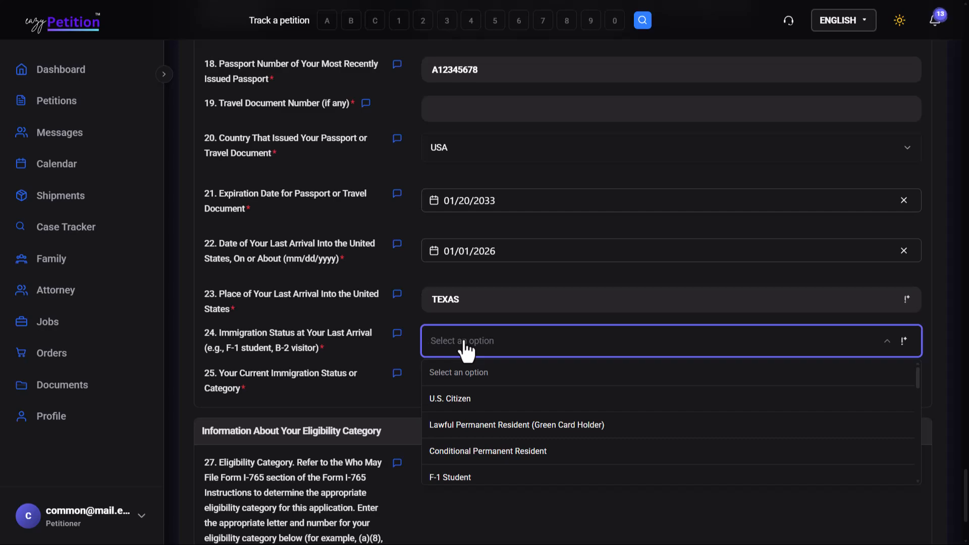
type("TPS")
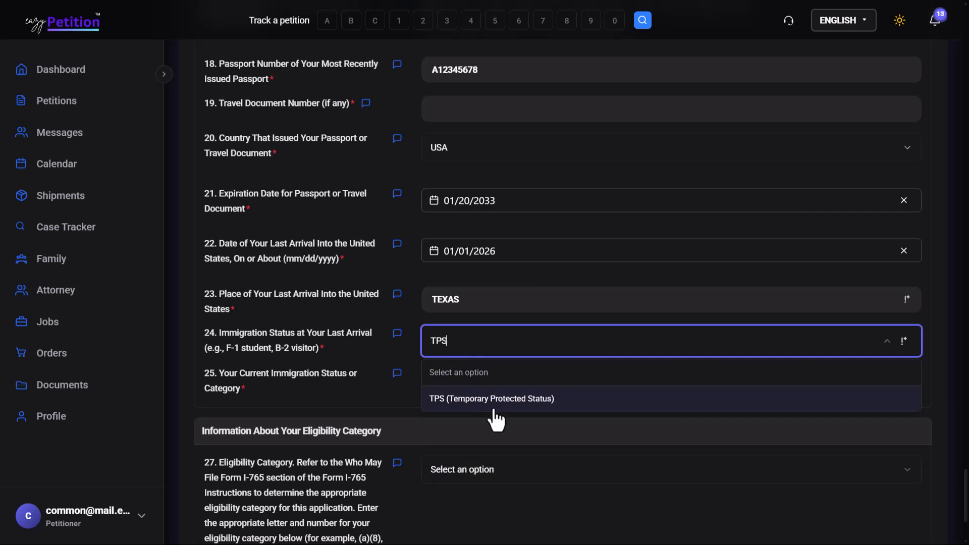
left_click(495, 410)
left_click(509, 390)
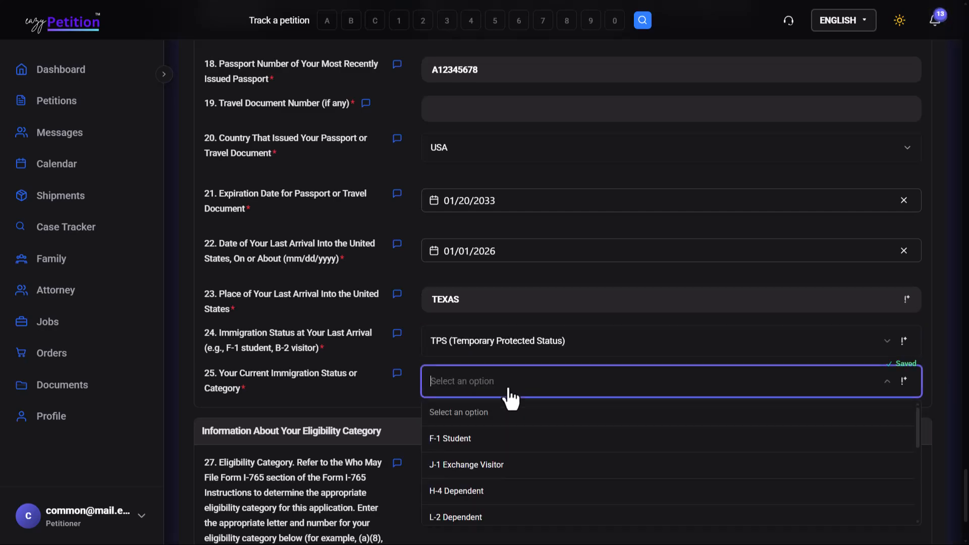
type("TPS")
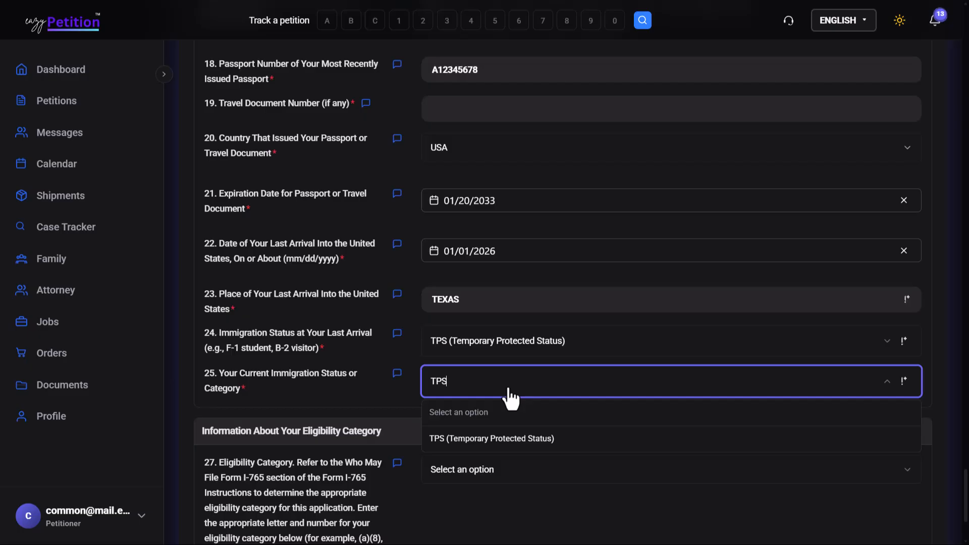
left_click(493, 433)
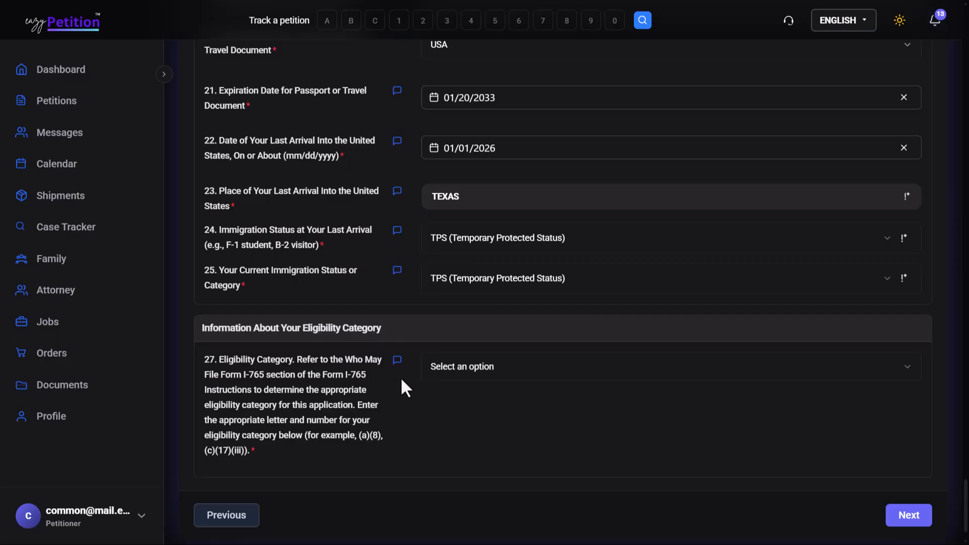
Set the eligibility category to Temporary Protected Status (TPS)(Pending) (c)(19) and continue to the TPS Application part.
left_click(460, 383)
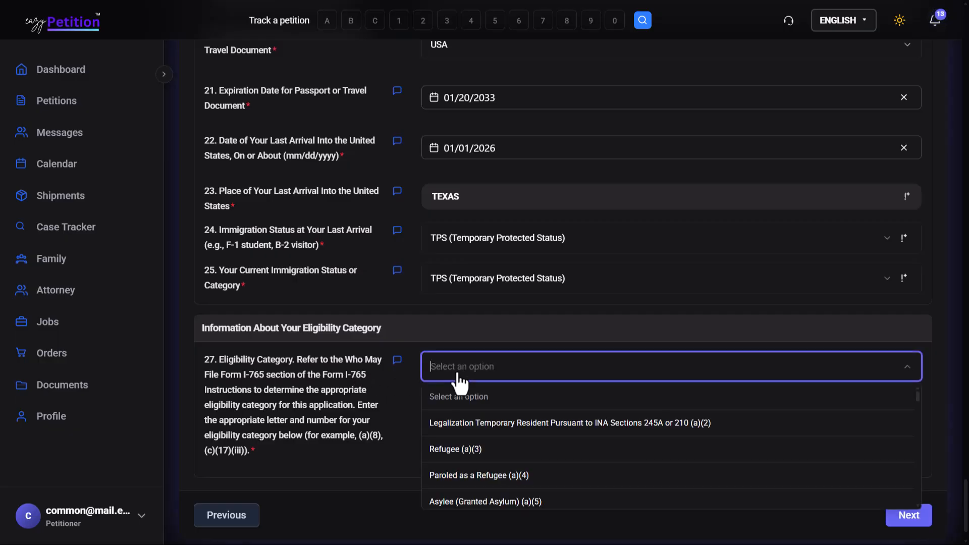
type("TPS")
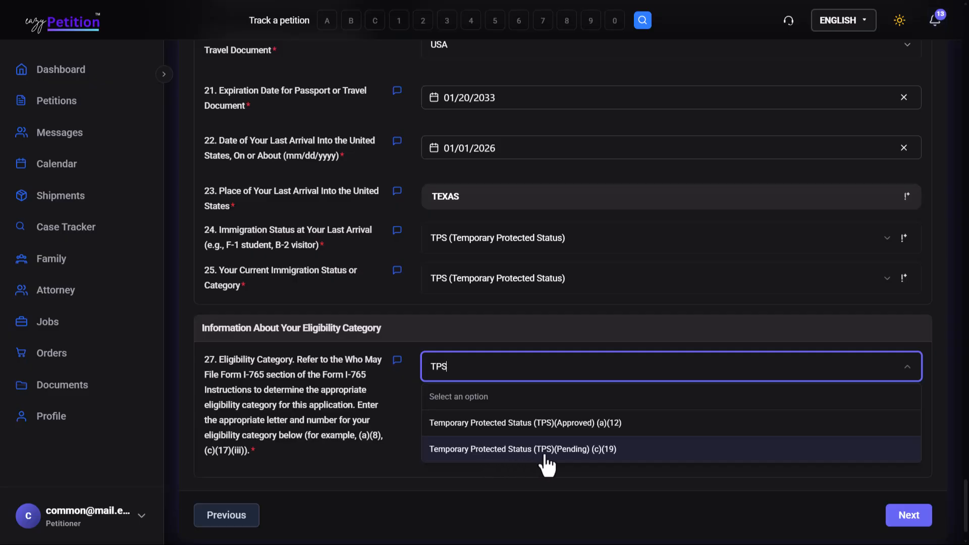
left_click(599, 457)
scroll(601, 465, "down", 1)
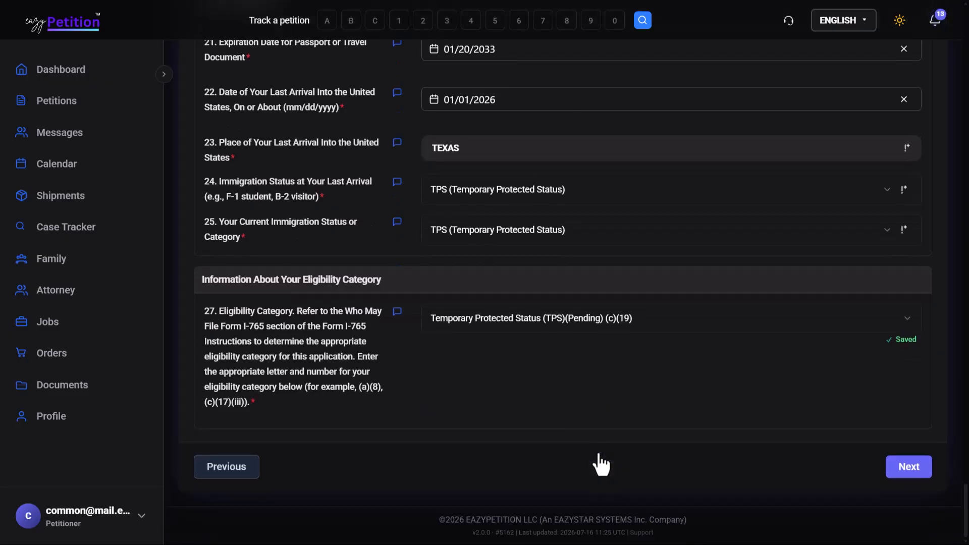
left_click(907, 467)
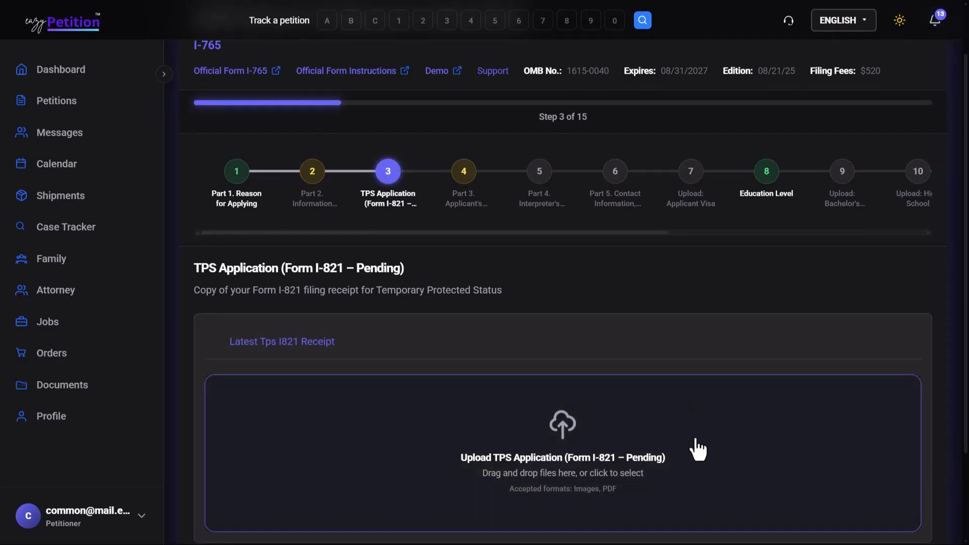
Advance past the Form I-821 upload and the Part 3 applicant's statement to Part 4, leaving both unfilled.
scroll(697, 447, "down", 2)
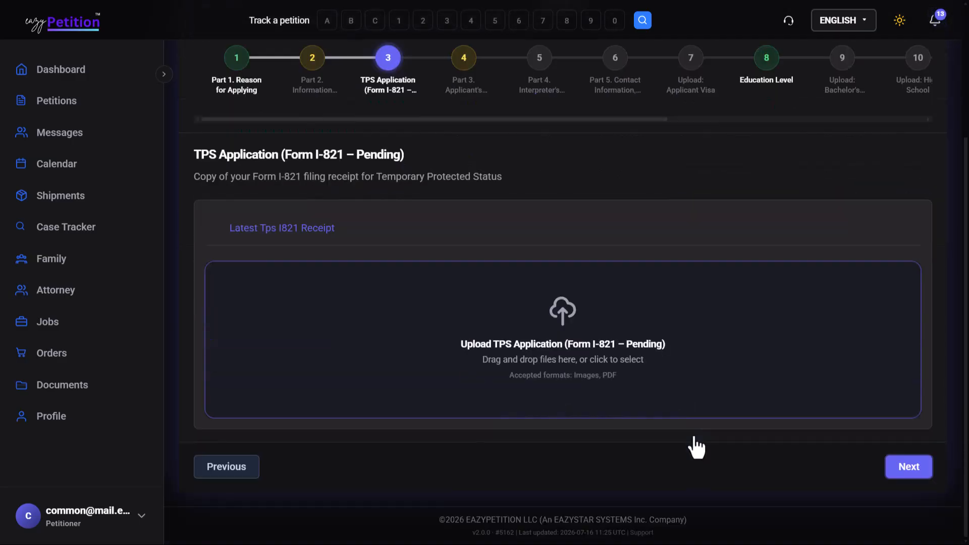
left_click(907, 465)
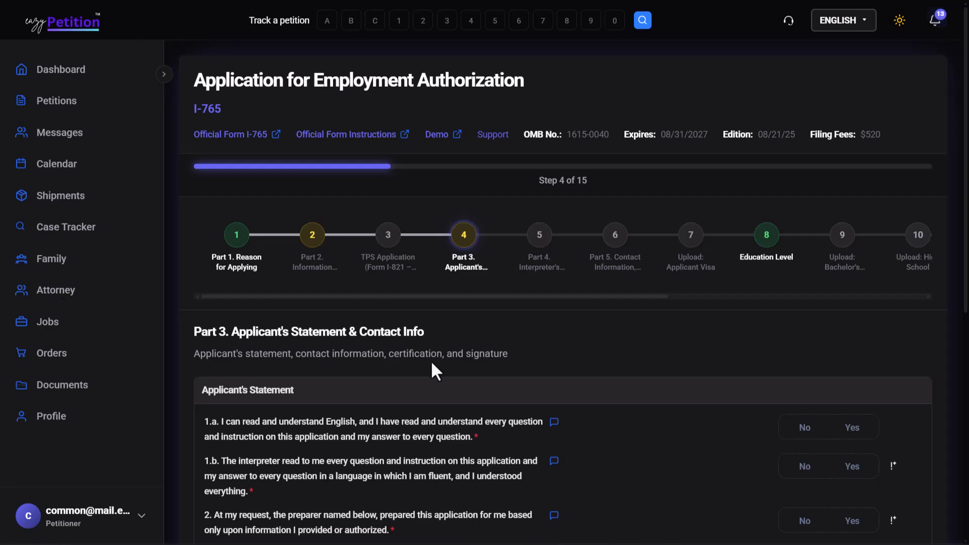
scroll(432, 363, "down", 2)
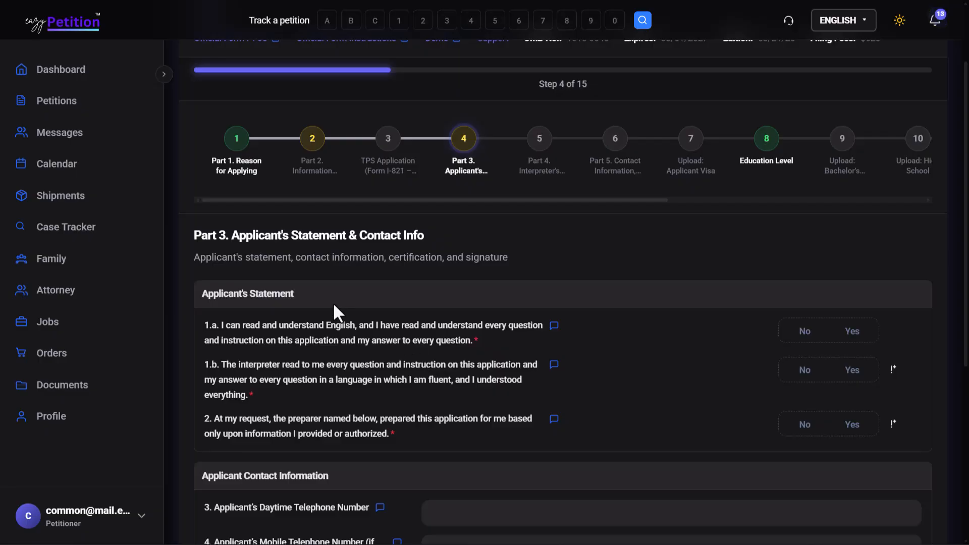
scroll(545, 404, "down", 4)
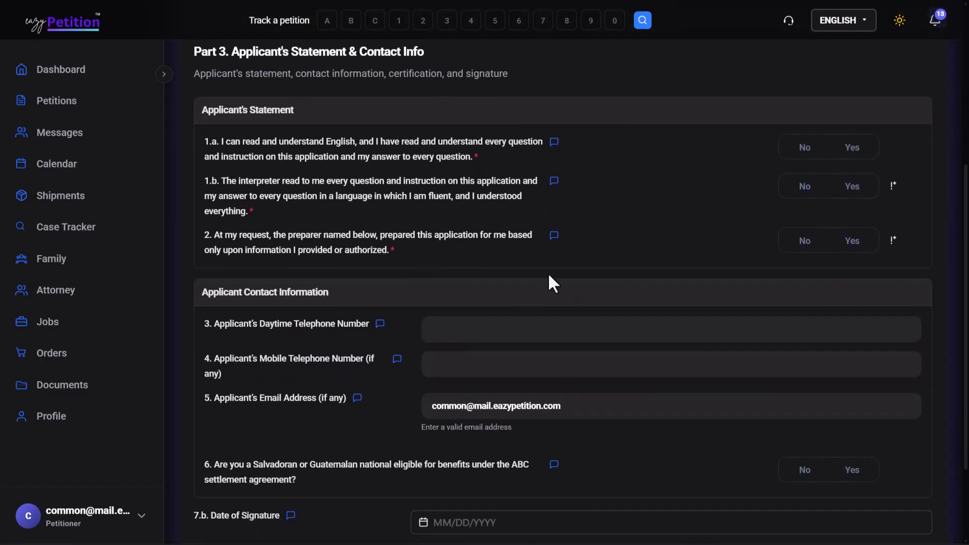
scroll(536, 389, "down", 3)
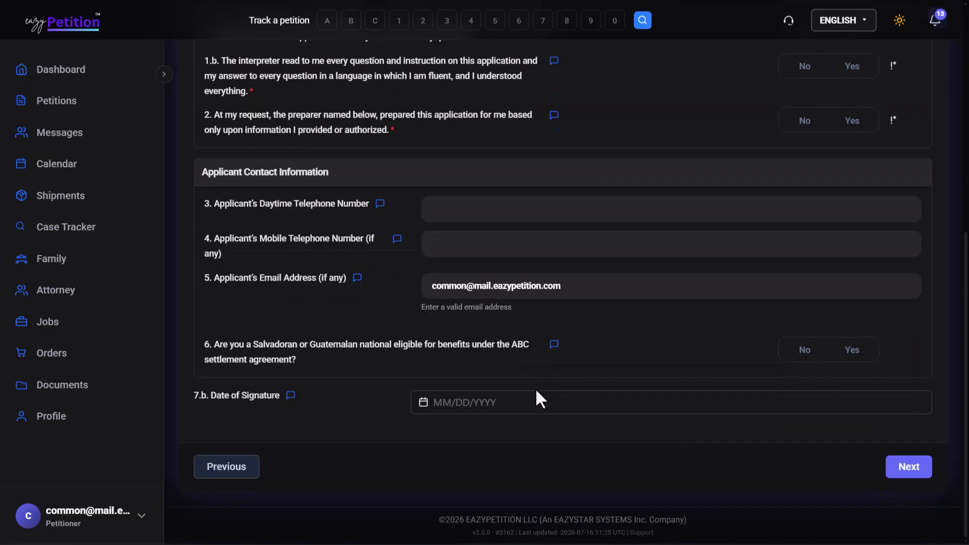
left_click(902, 465)
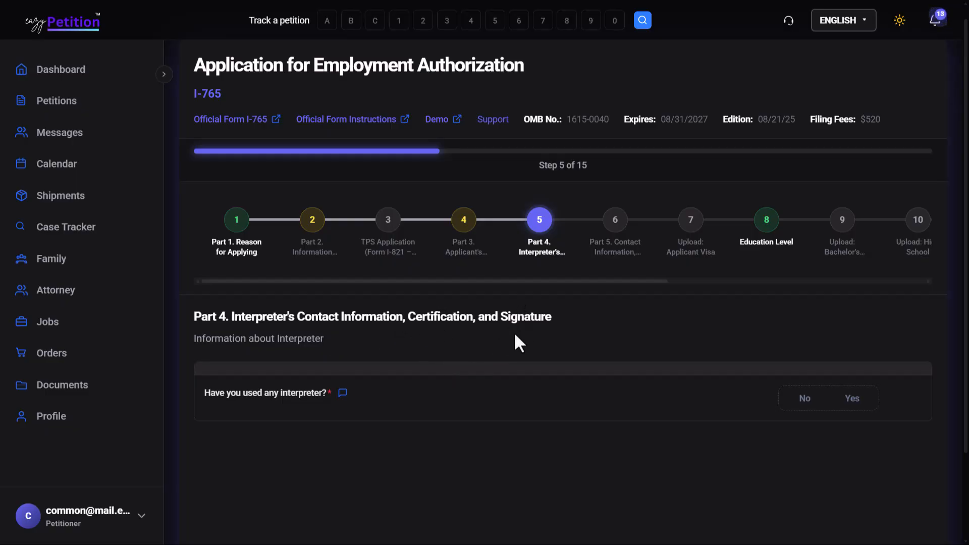
Answer Yes to having used an interpreter and look through the interpreter's name, address, contact and certification fields.
left_click(852, 398)
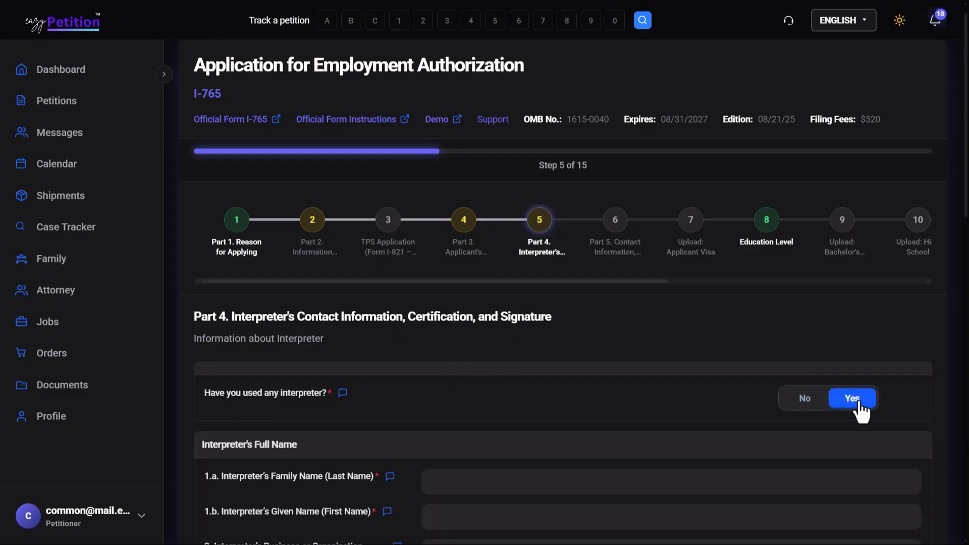
scroll(861, 409, "down", 5)
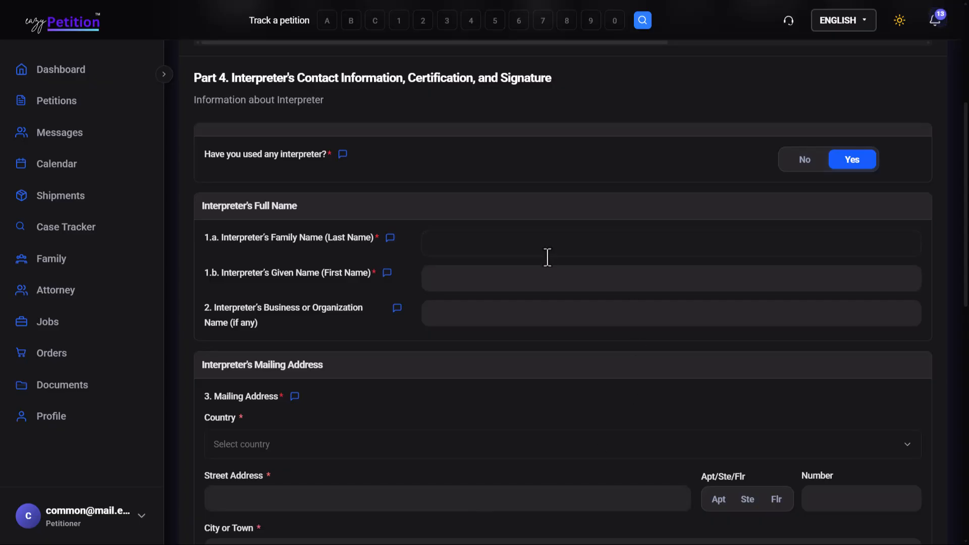
scroll(547, 257, "down", 13)
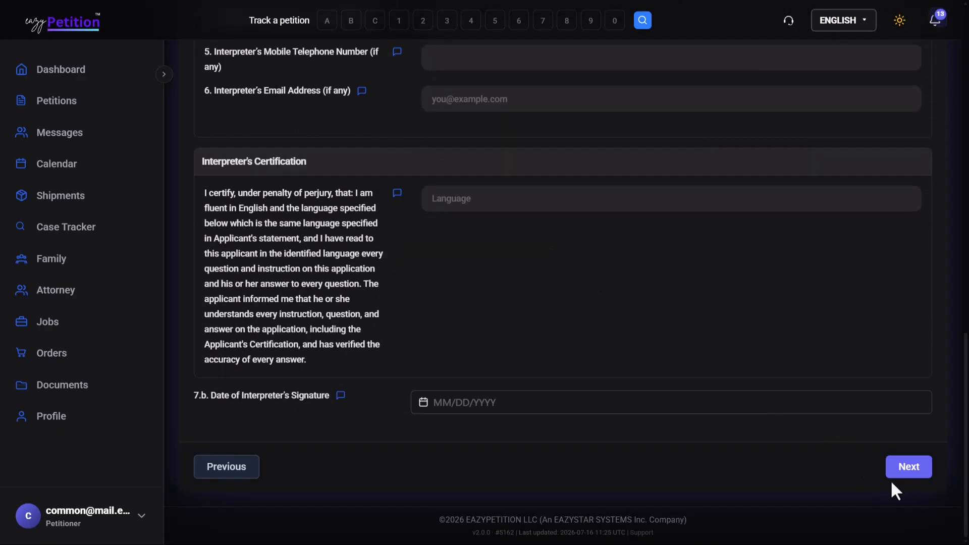
Answer Yes to having used a preparer in Part 5, look through the preparer fields and continue with them unfilled.
left_click(903, 471)
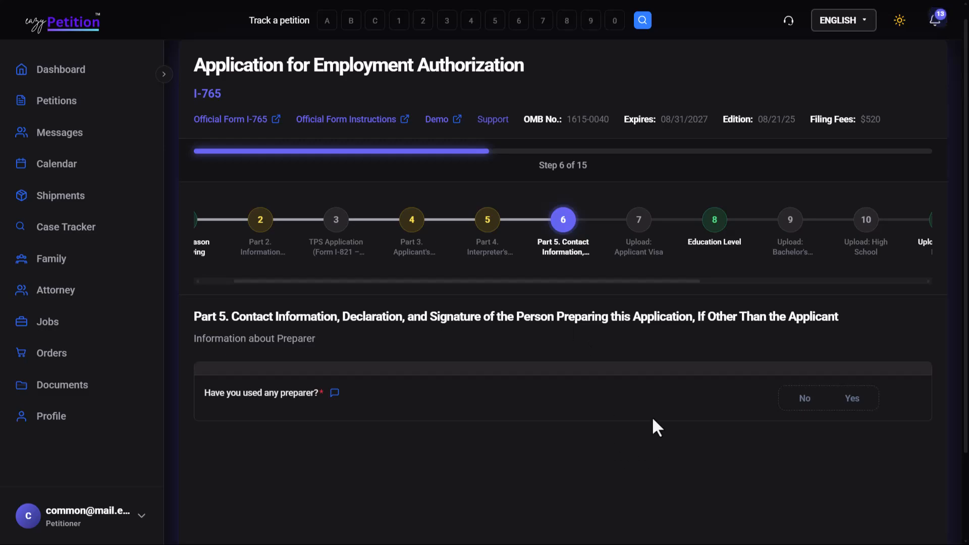
left_click(843, 399)
scroll(825, 405, "down", 4)
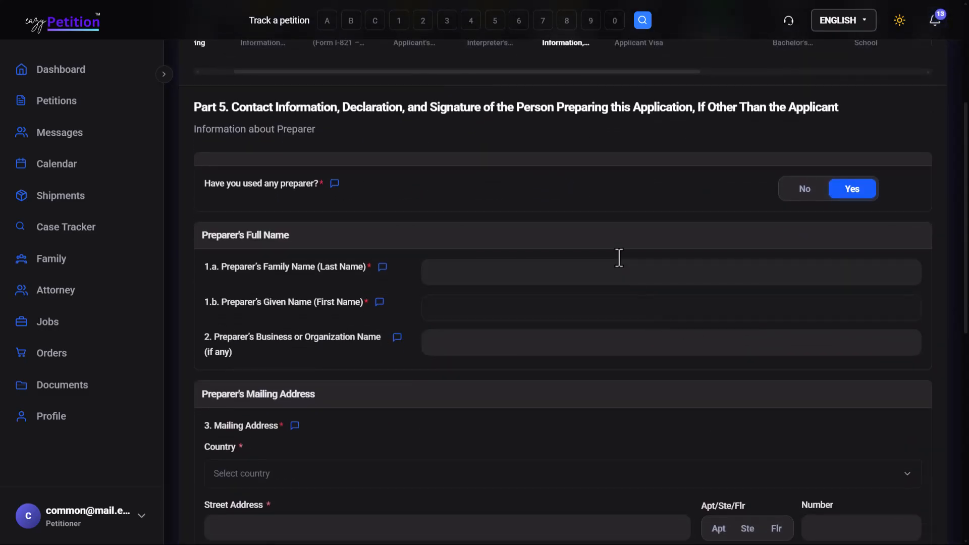
scroll(541, 433, "down", 8)
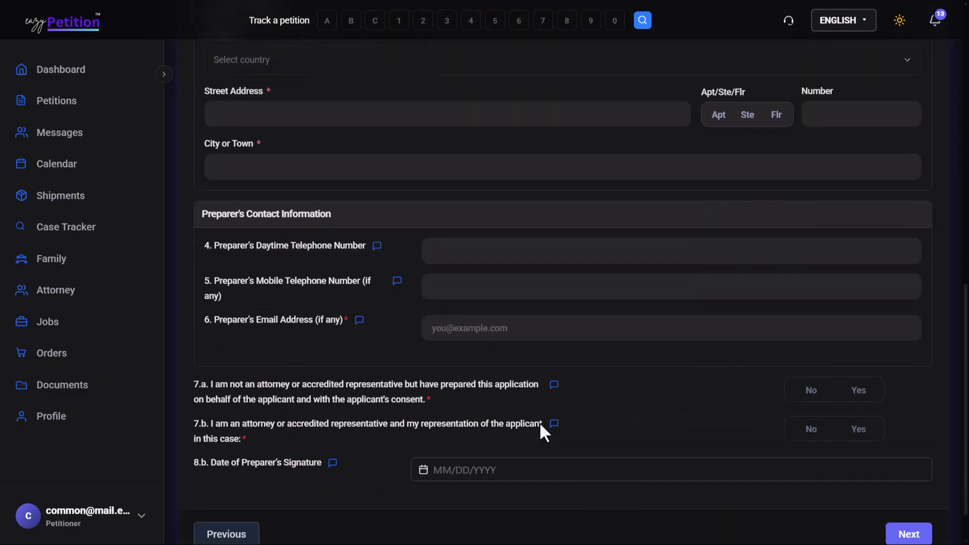
scroll(540, 424, "down", 2)
left_click(909, 467)
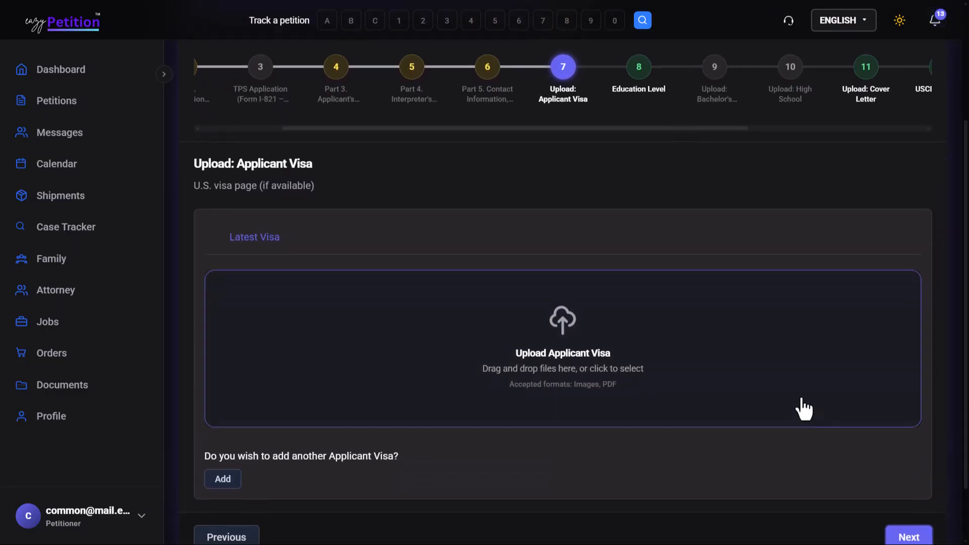
Skip the applicant visa upload and continue past Education Level with Bachelor's degree kept as the highest level of education.
left_click(906, 538)
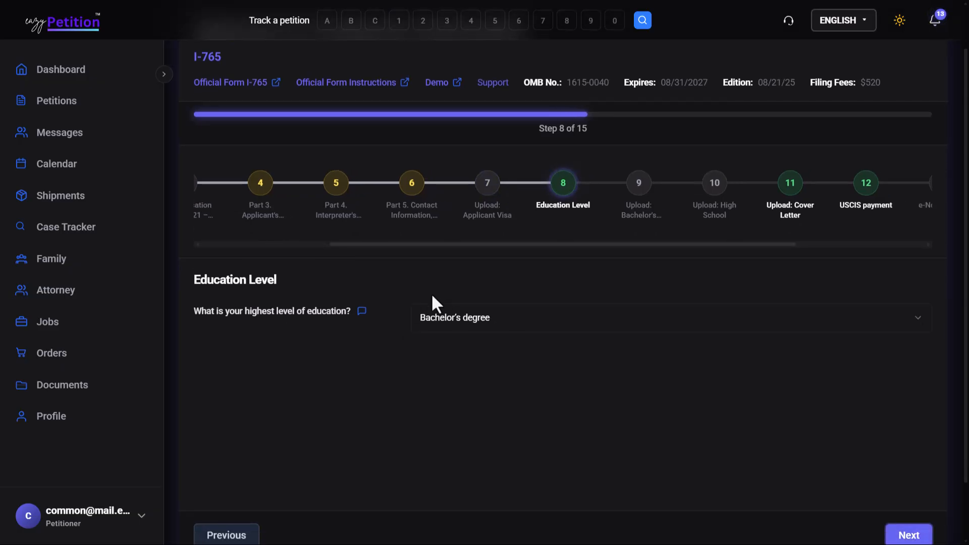
left_click(450, 335)
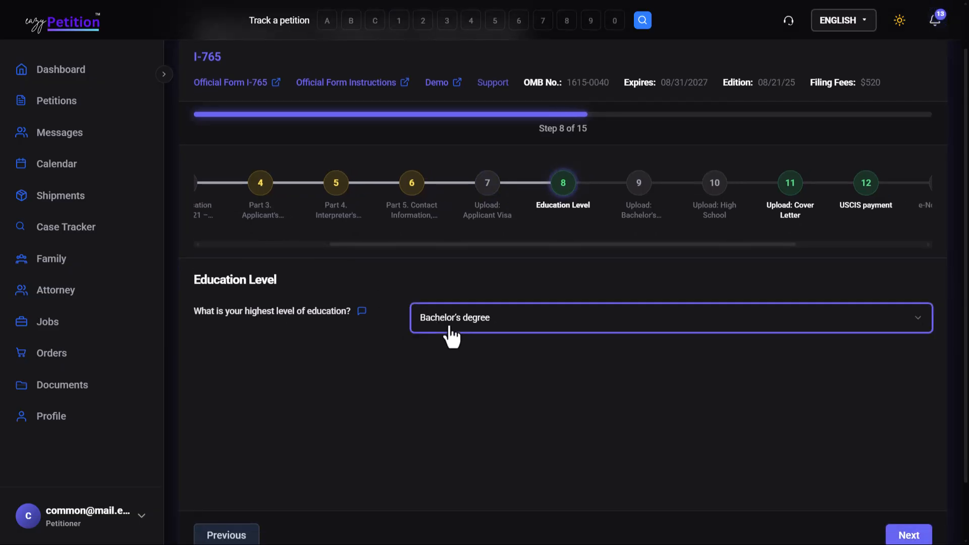
left_click(357, 417)
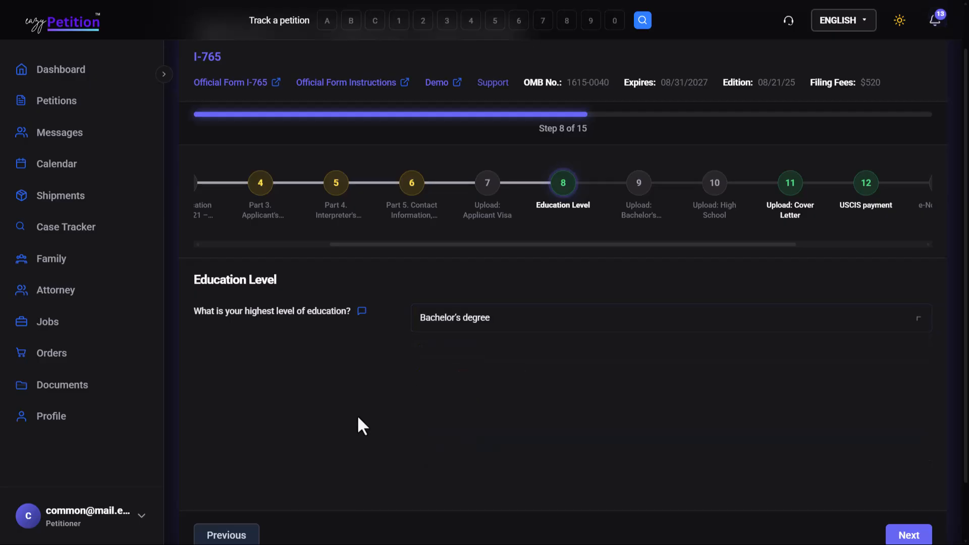
scroll(898, 514, "down", 1)
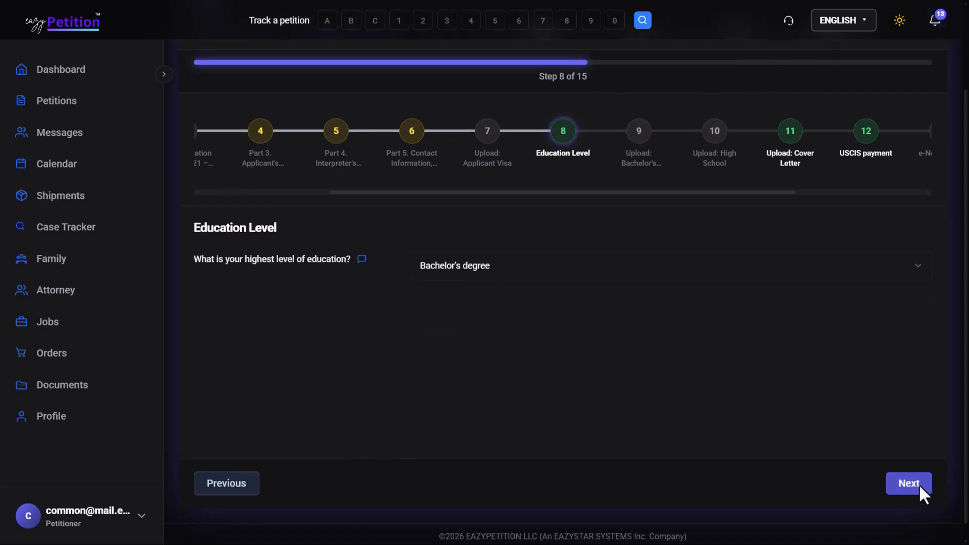
left_click(920, 484)
Advance past the Bachelor's Degree and High School uploads to the Cover Letter part without adding files.
scroll(703, 380, "down", 3)
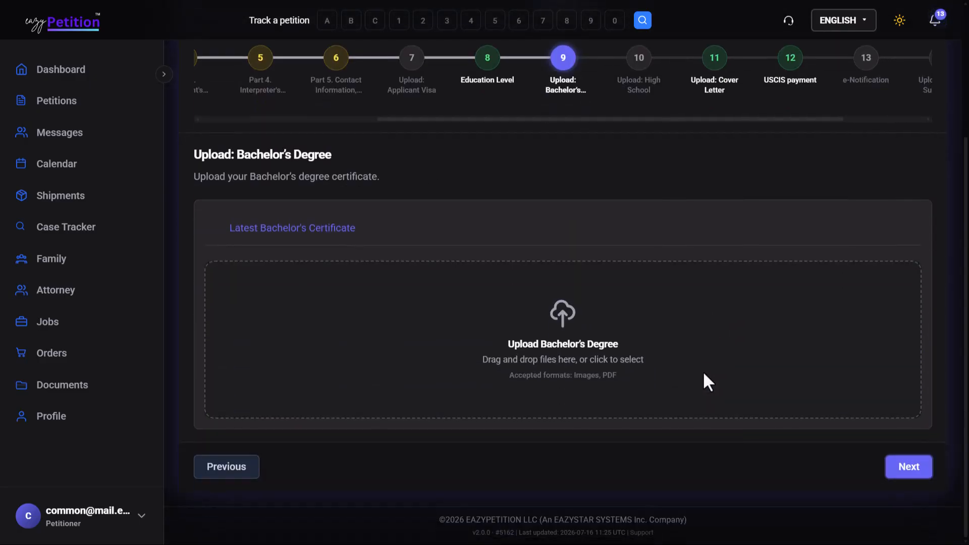
left_click(902, 471)
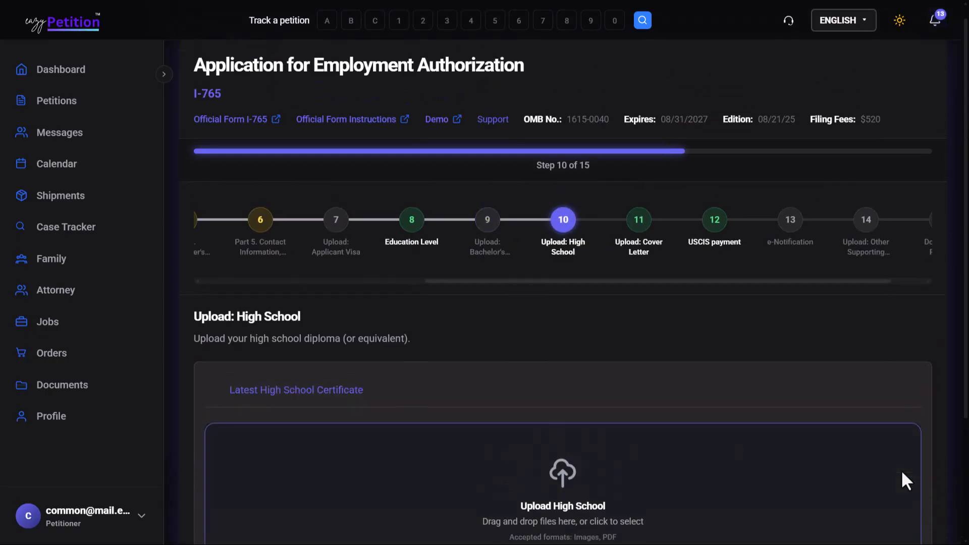
scroll(902, 471, "down", 3)
left_click(902, 471)
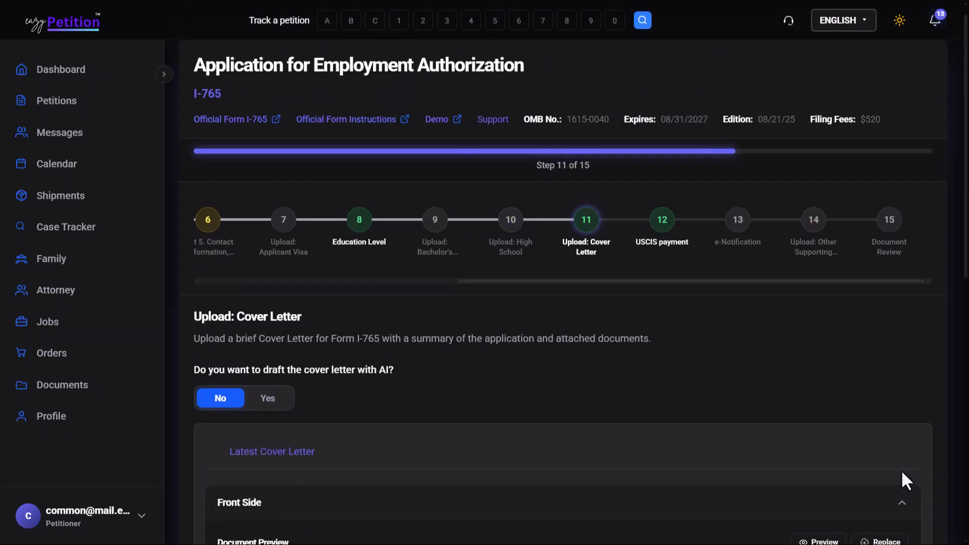
Choose Yes for drafting the cover letter with AI and continue to the USCIS payment part with the prompt empty.
left_click(259, 400)
scroll(260, 404, "down", 3)
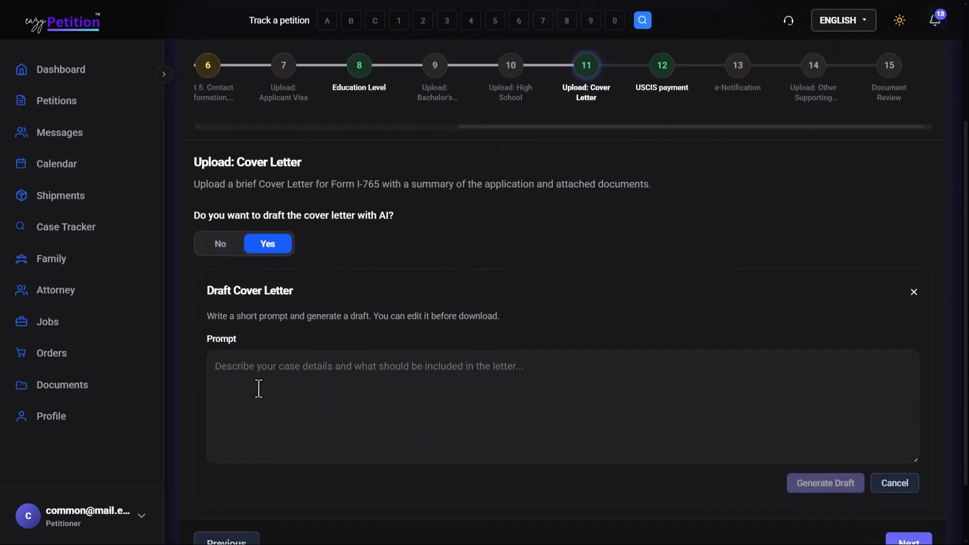
scroll(454, 376, "down", 2)
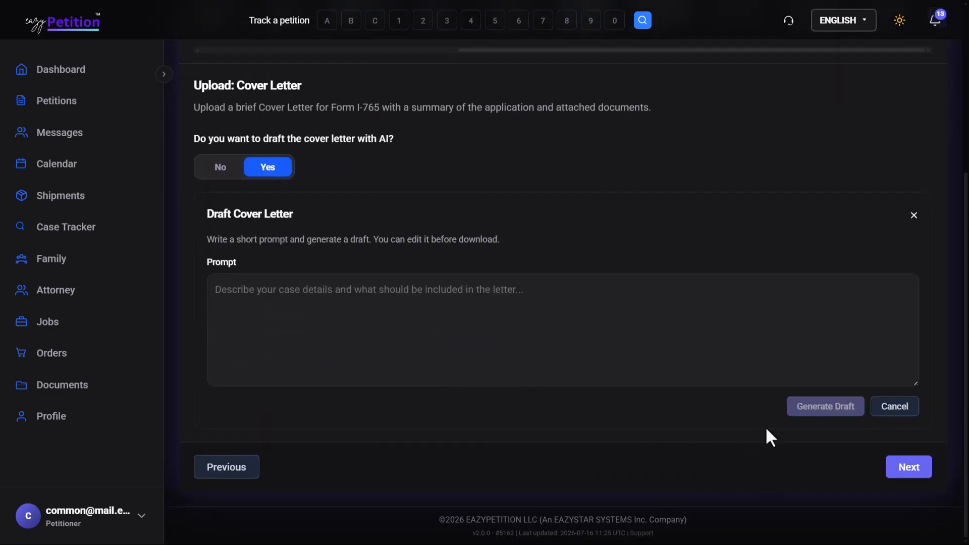
left_click(916, 469)
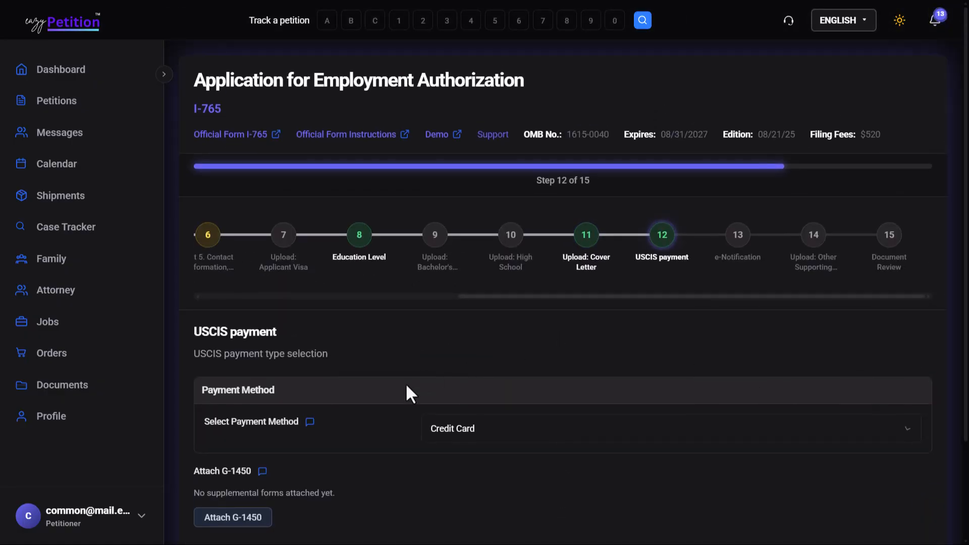
Keep Credit Card as the USCIS payment method, attach a newly created G-1450 form and continue to e-Notification.
left_click(463, 432)
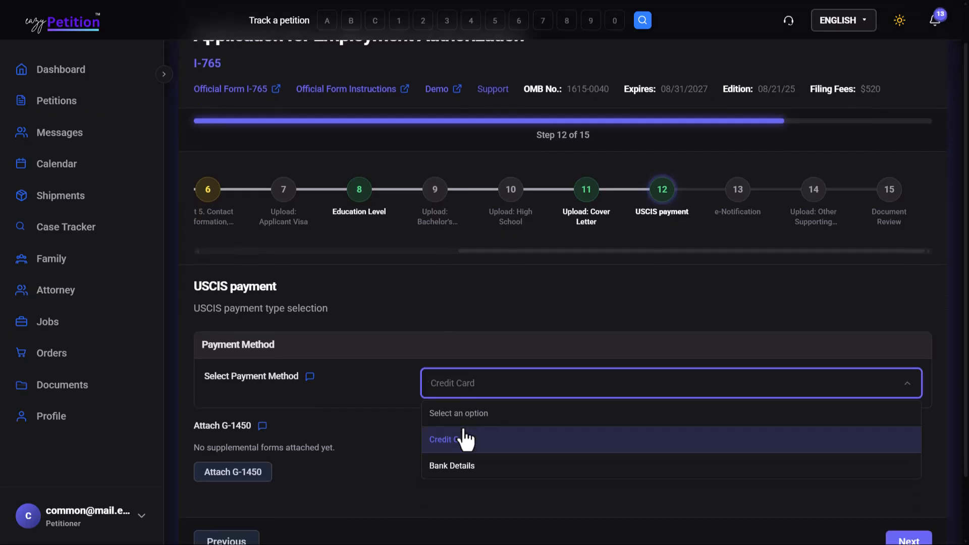
triple_click(362, 441)
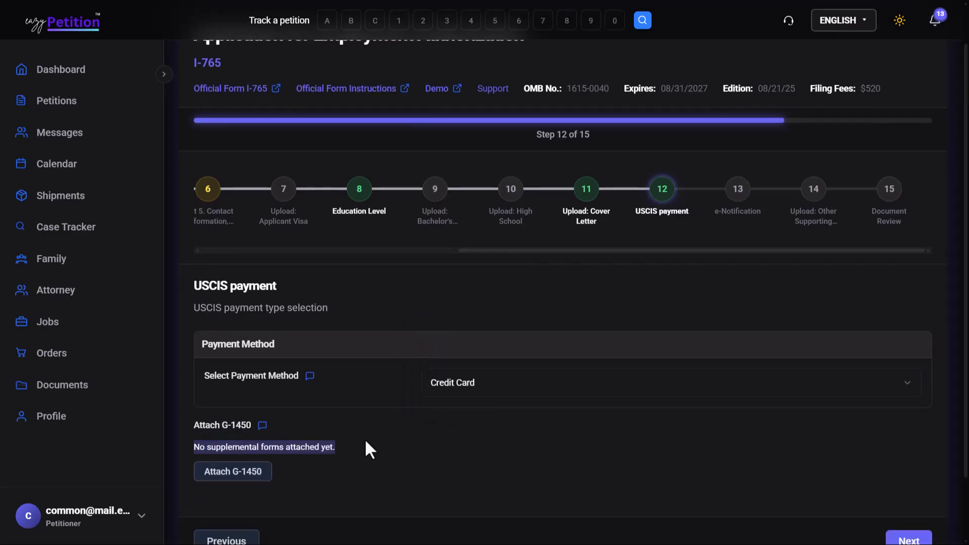
left_click(310, 467)
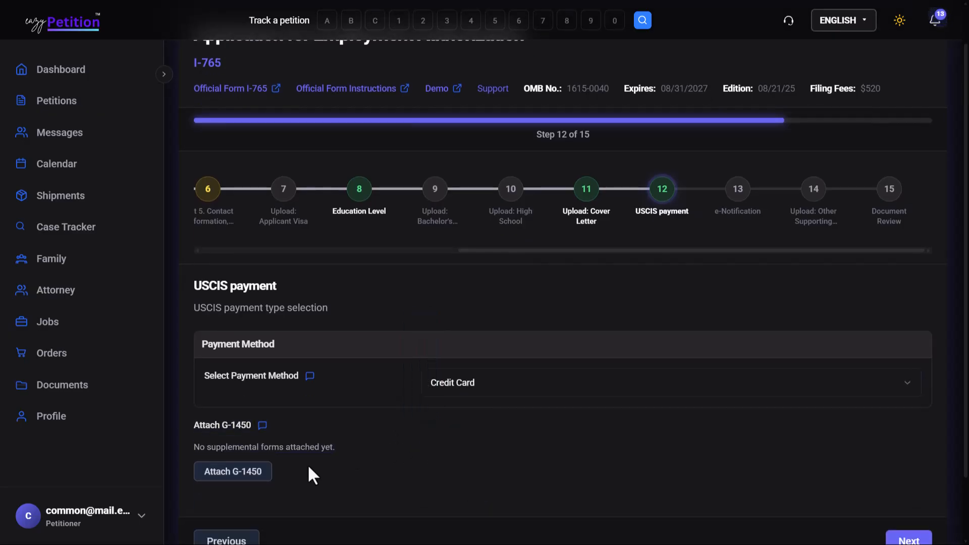
left_click(259, 468)
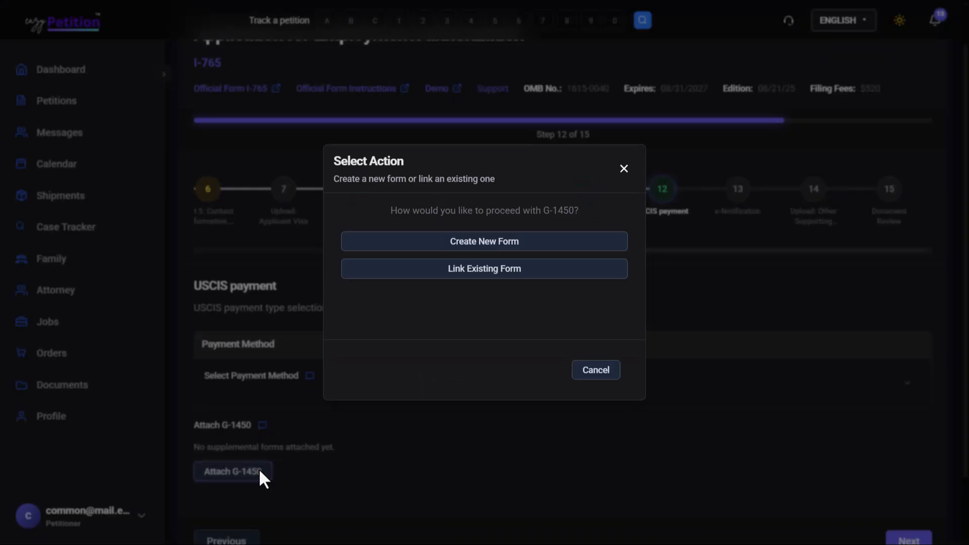
left_click(462, 235)
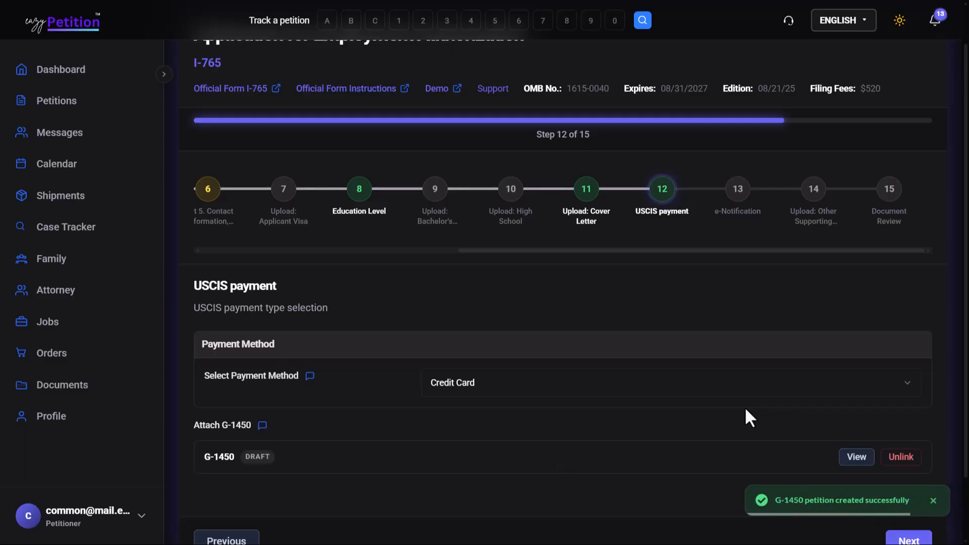
scroll(767, 410, "down", 2)
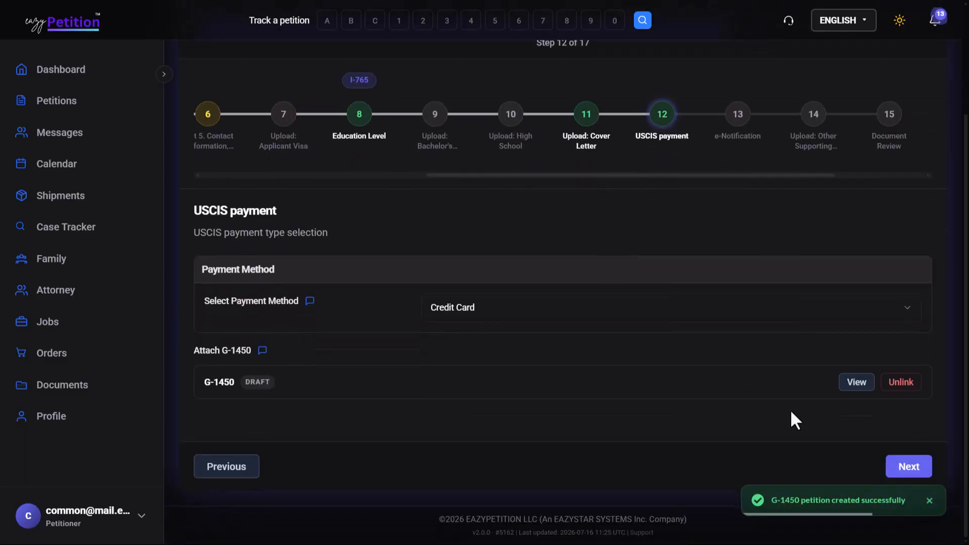
left_click(911, 469)
Answer Yes to attaching Form G-1145, create it as a new form and continue to the supporting documents upload.
scroll(912, 472, "down", 2)
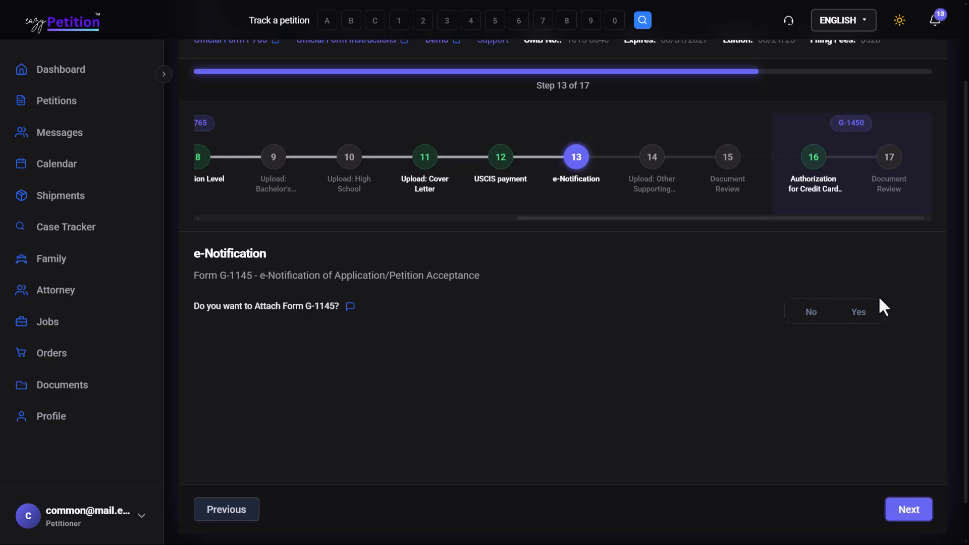
left_click(859, 312)
scroll(860, 320, "down", 1)
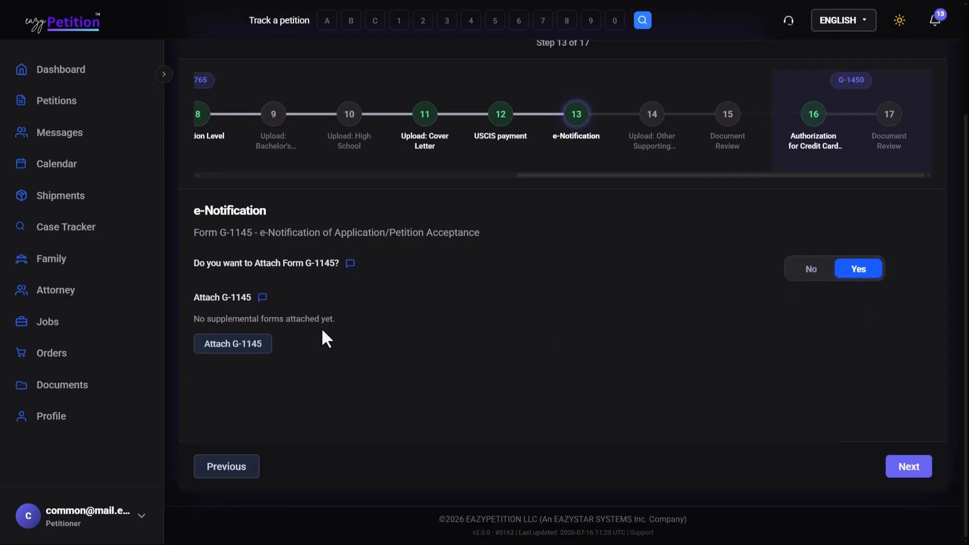
left_click(240, 349)
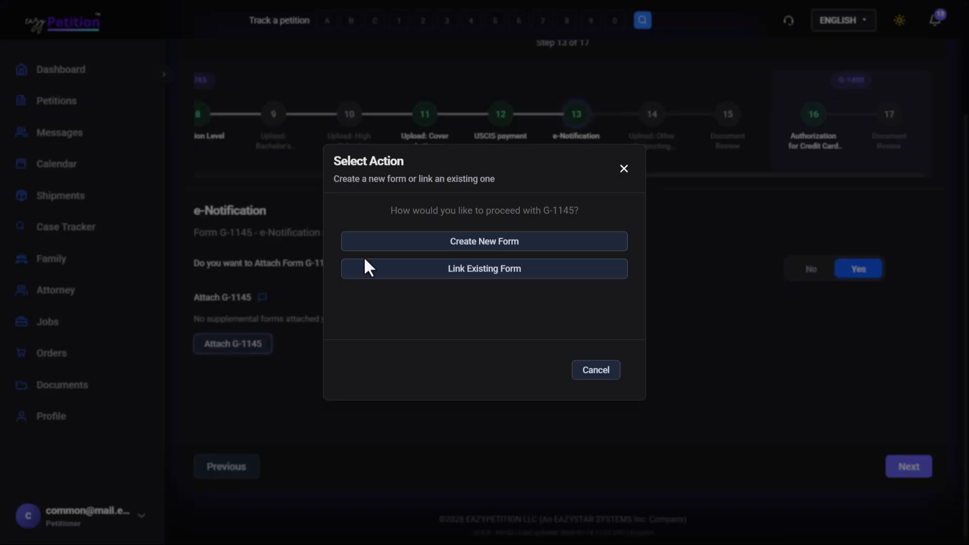
left_click(450, 238)
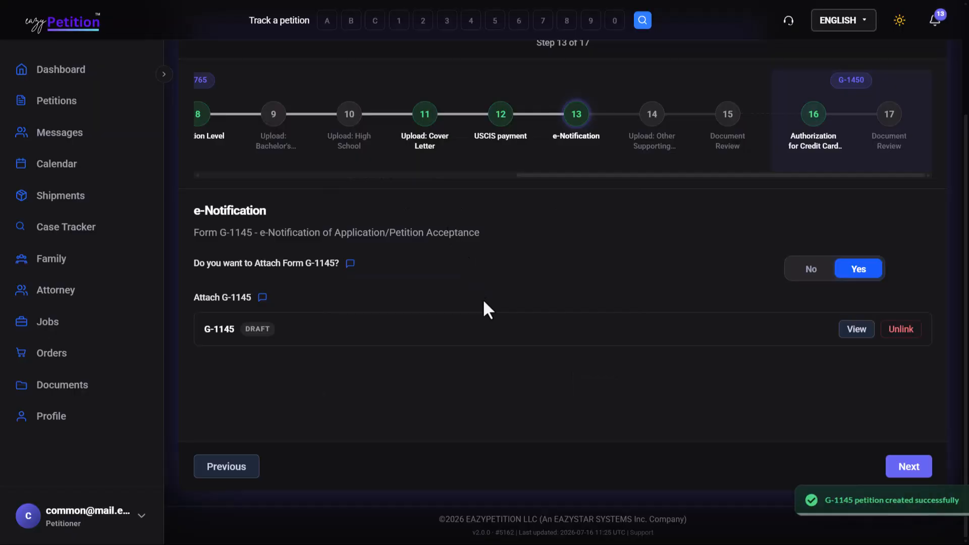
left_click(913, 468)
Skip the other supporting documents upload and mark Cover Letter and Part 1. Reason for Applying as done in the Document Review.
scroll(913, 468, "down", 3)
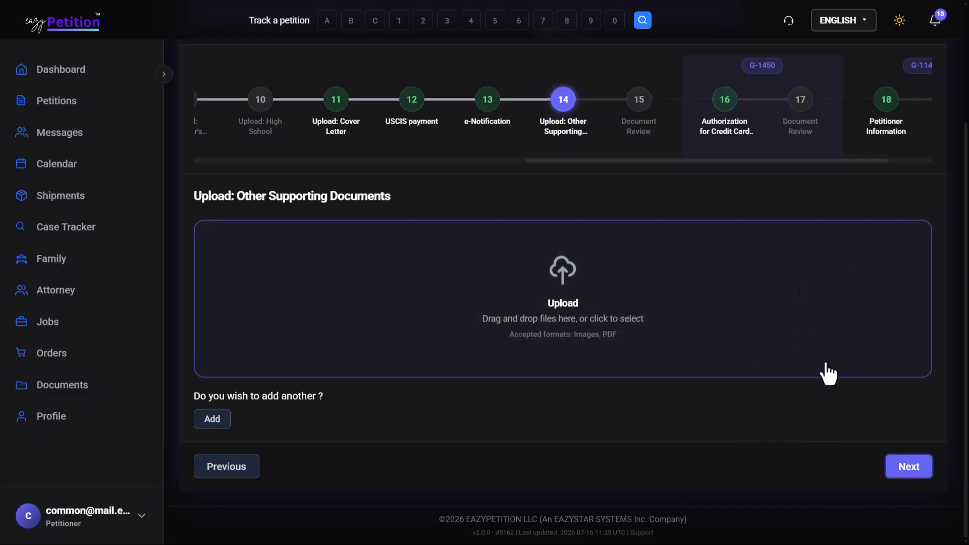
left_click(912, 469)
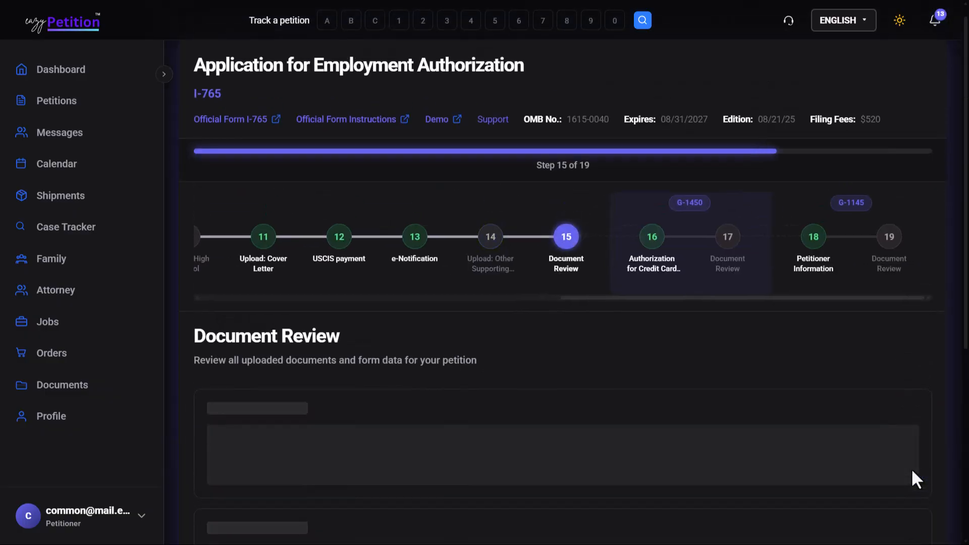
scroll(911, 468, "down", 2)
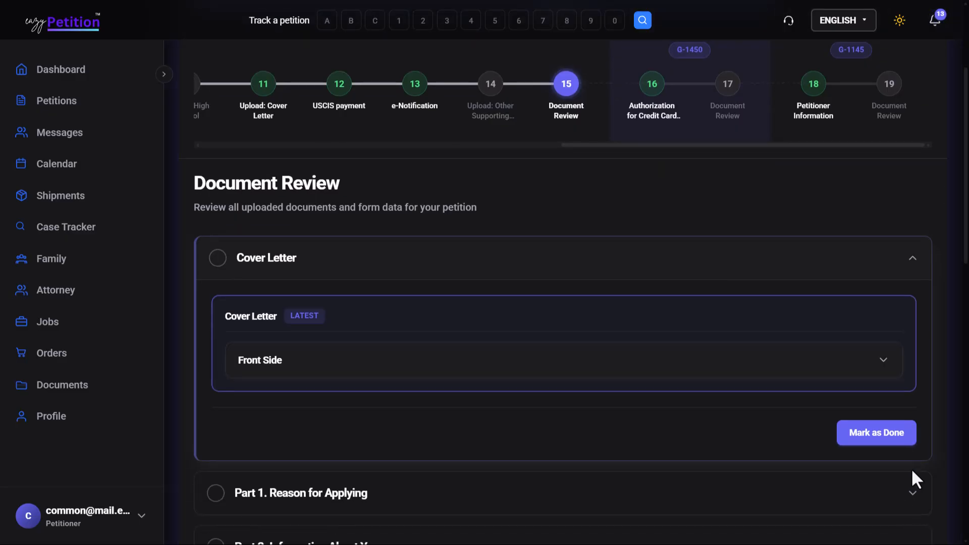
scroll(911, 469, "down", 1)
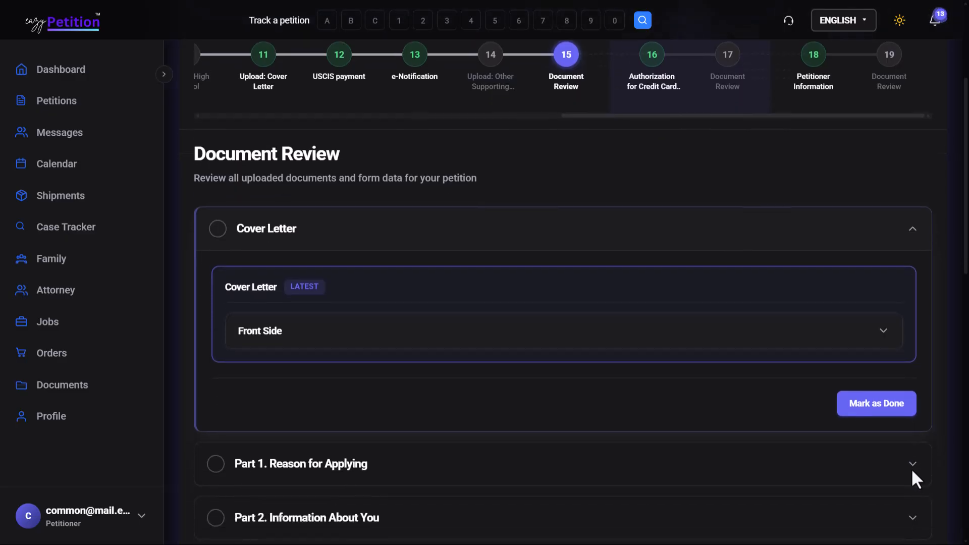
left_click(857, 404)
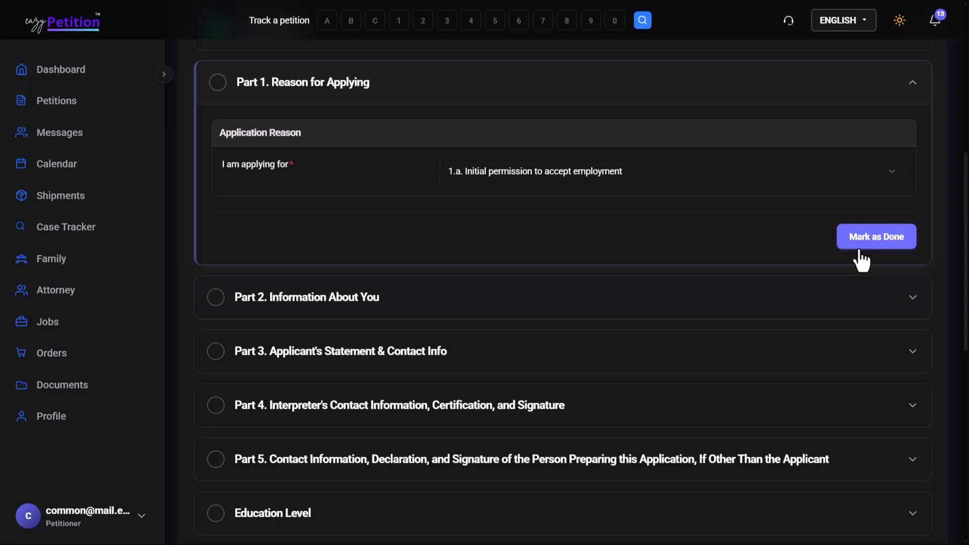
left_click(856, 237)
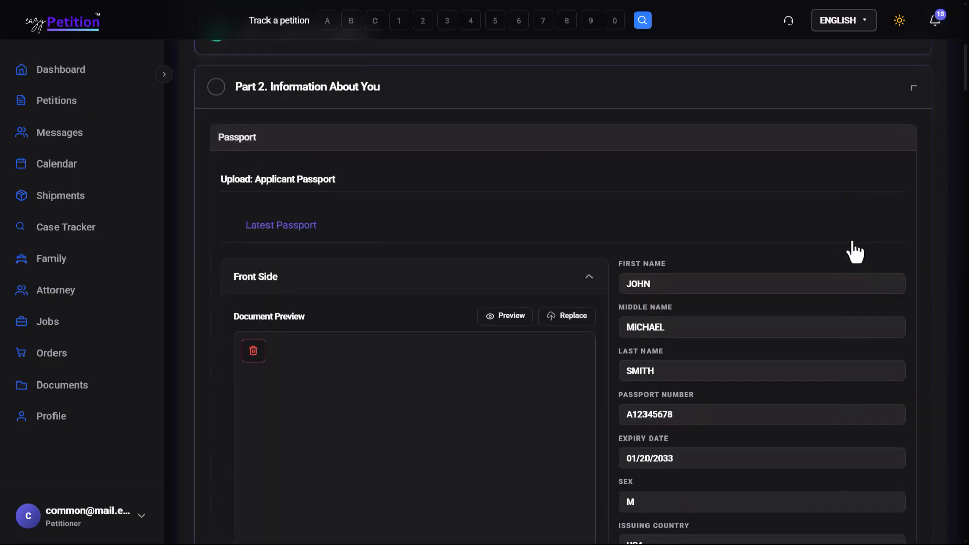
Review the Part 2 applicant information, briefly opening the family name for editing, and mark Part 2 as done.
scroll(856, 252, "down", 15)
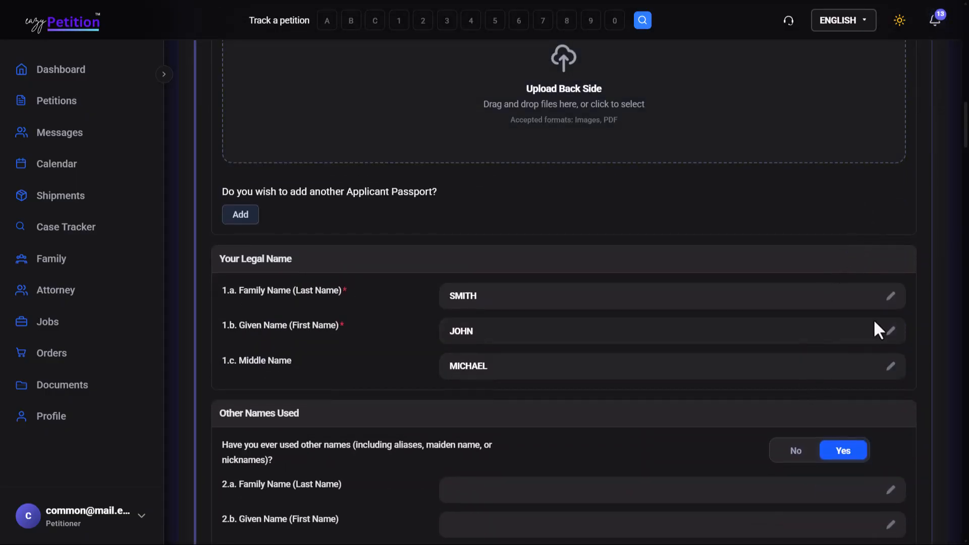
left_click(891, 298)
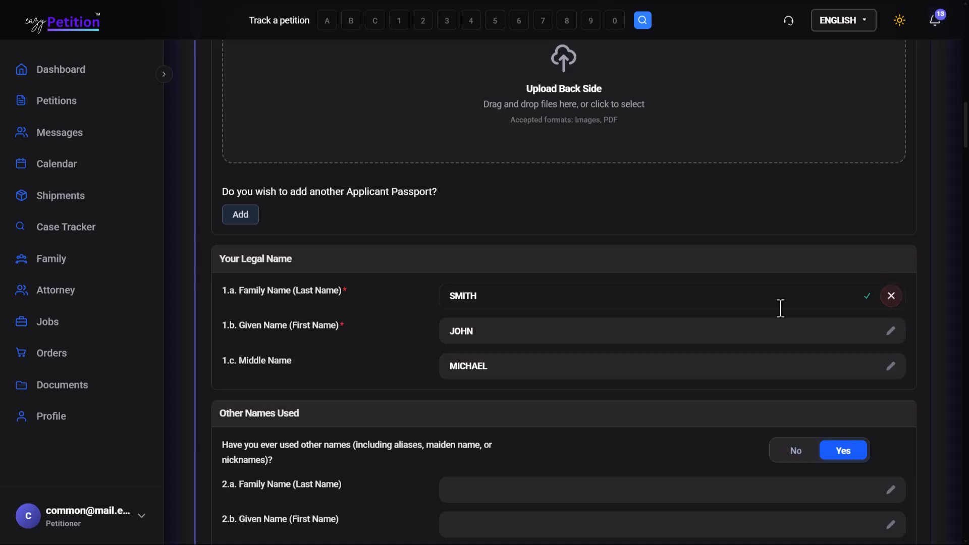
left_click(866, 297)
scroll(864, 305, "down", 10)
scroll(866, 308, "down", 15)
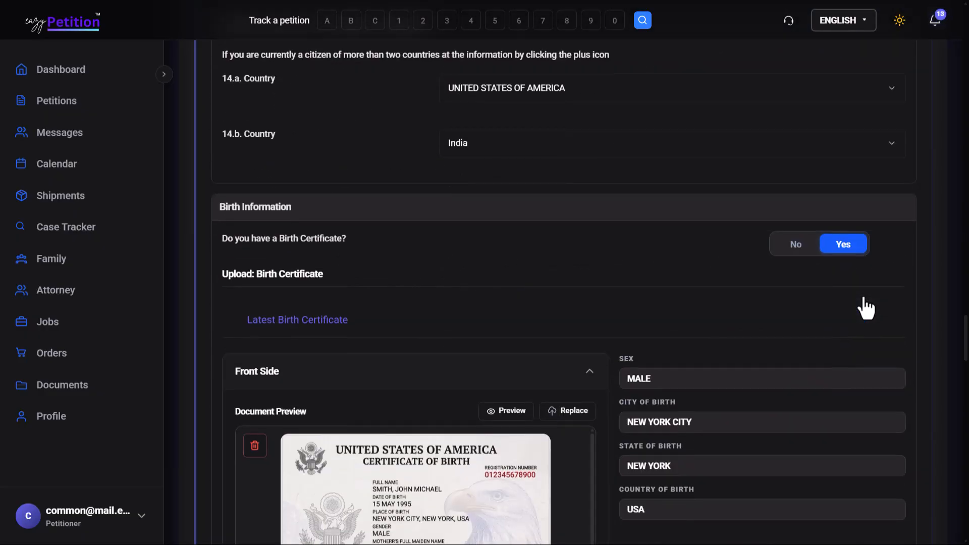
scroll(867, 308, "down", 7)
scroll(866, 308, "down", 20)
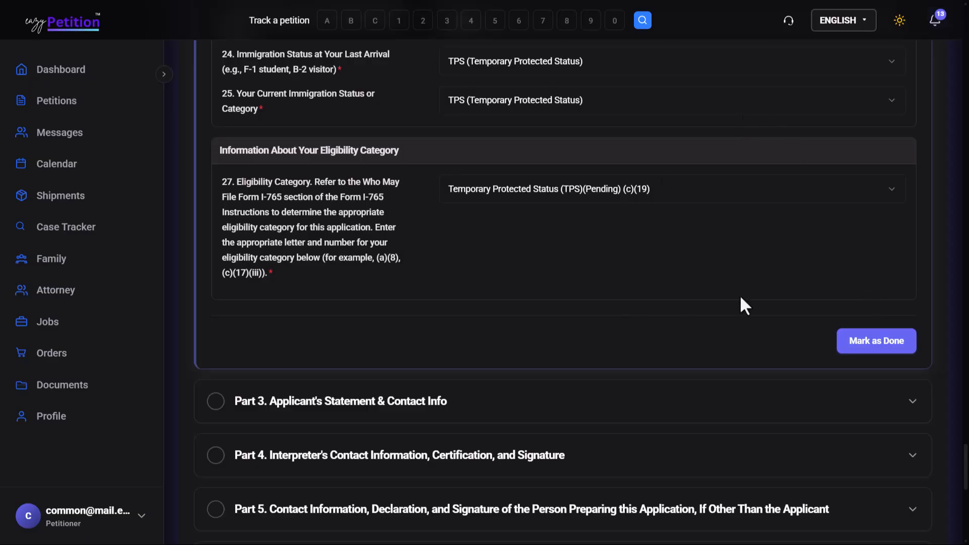
left_click(871, 346)
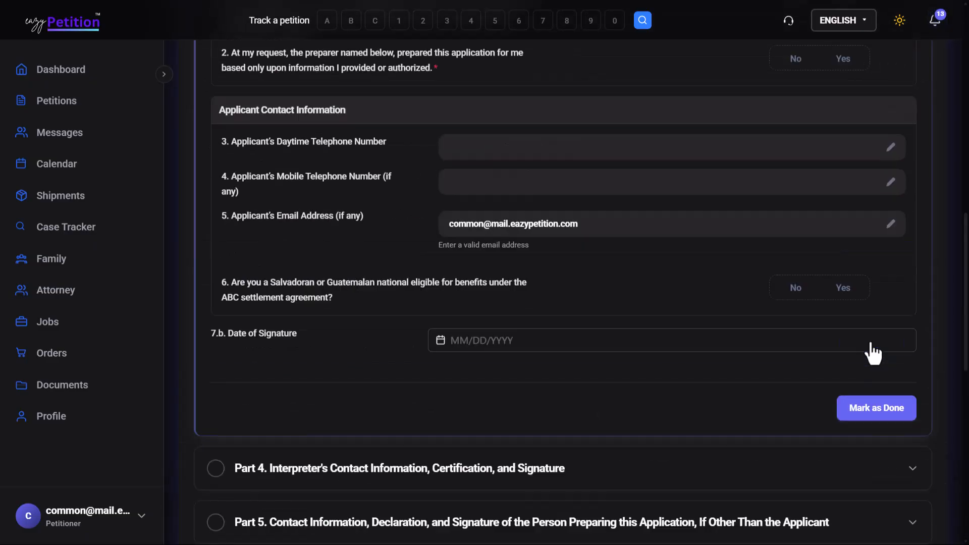
left_click(873, 360)
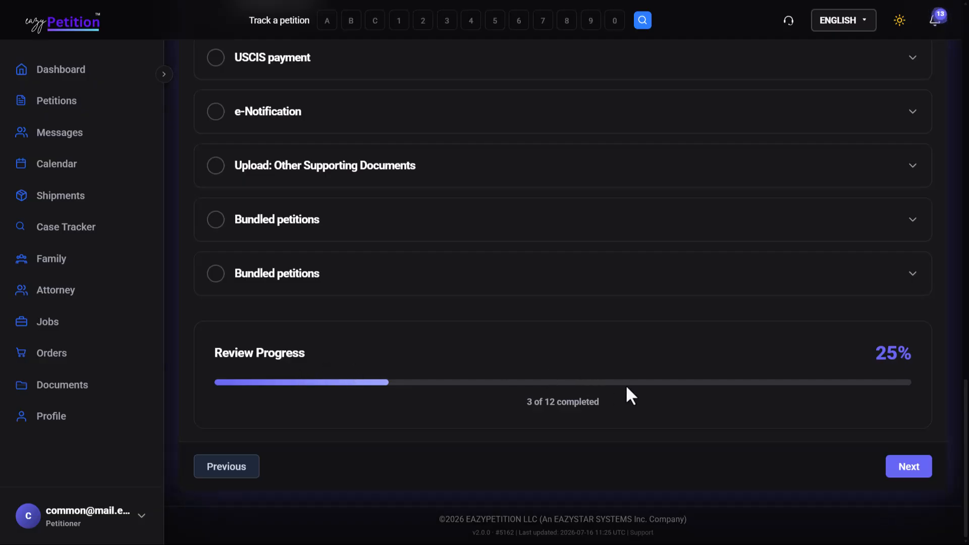
Proceed from the I-765 review to the G-1450 authorization, check its prefilled billing details, and continue with the card information left blank.
left_click(896, 468)
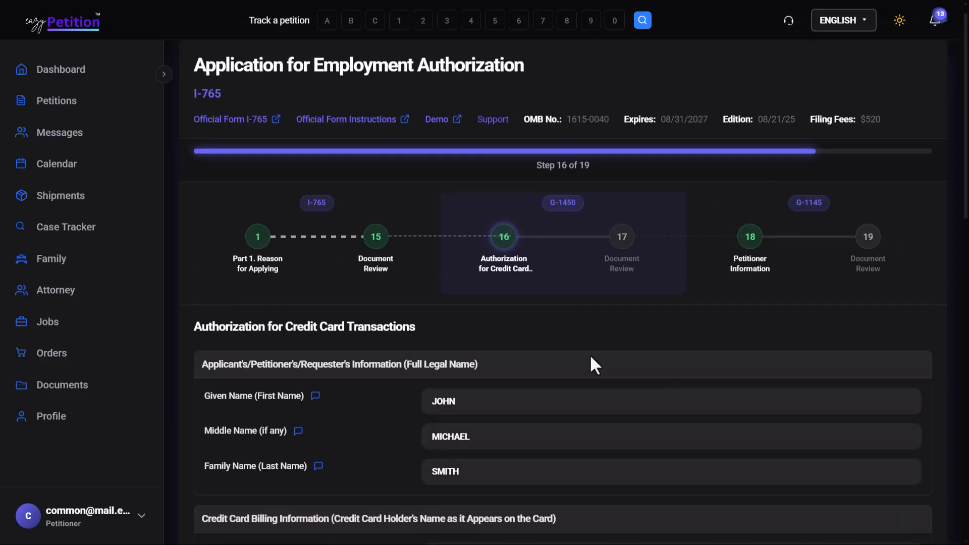
scroll(591, 357, "down", 5)
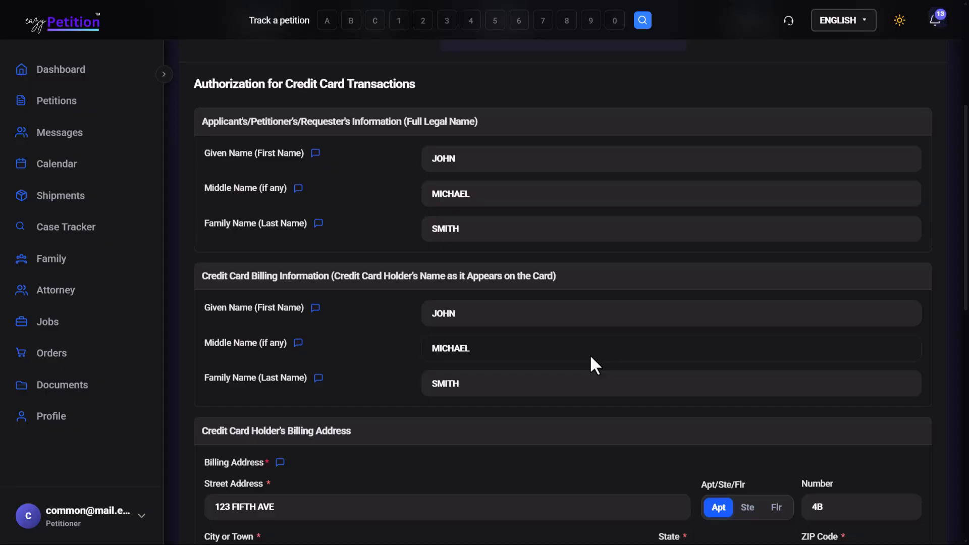
scroll(591, 358, "down", 10)
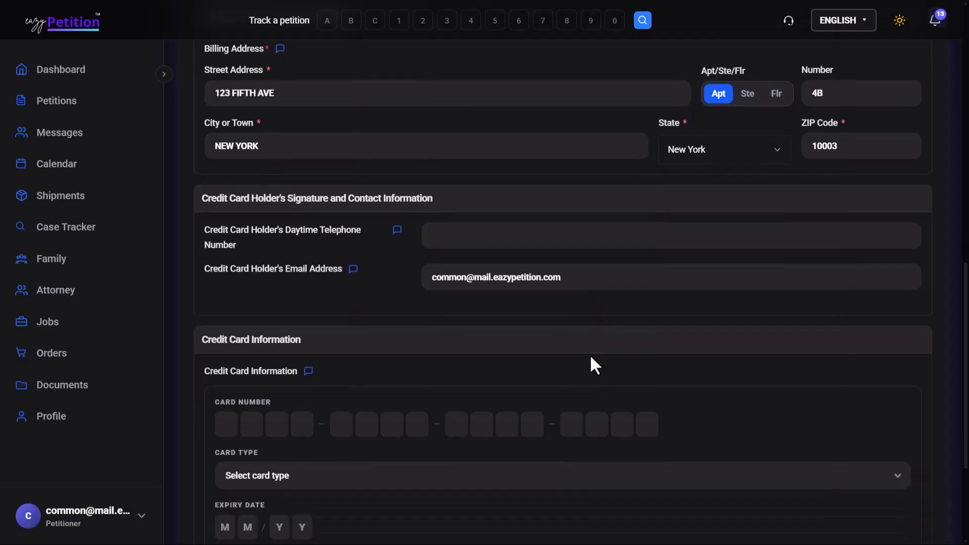
scroll(530, 342, "down", 2)
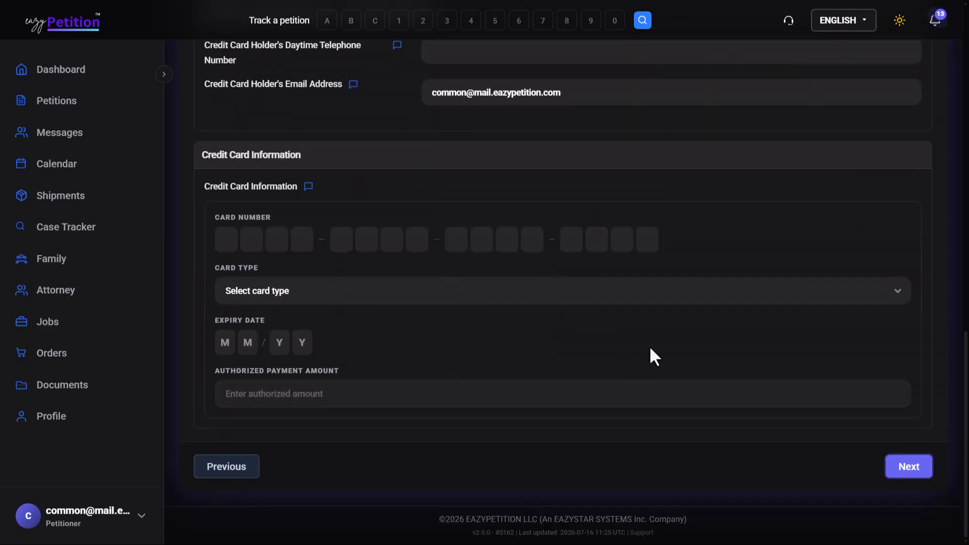
left_click(903, 481)
Review the G-1450 Authorization for Credit Card Transactions, mark it as done and continue to the G-1145 section.
scroll(901, 479, "down", 3)
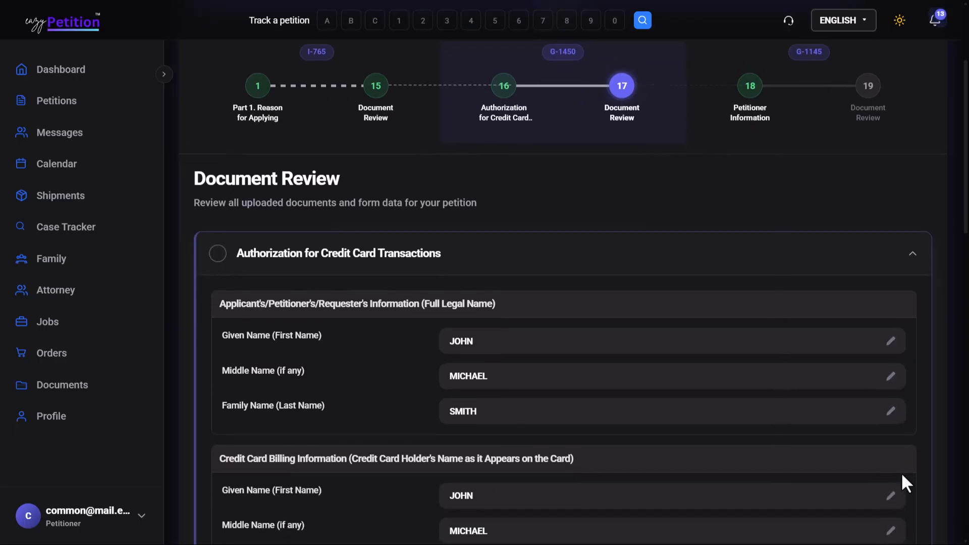
scroll(903, 475, "down", 2)
scroll(903, 476, "down", 13)
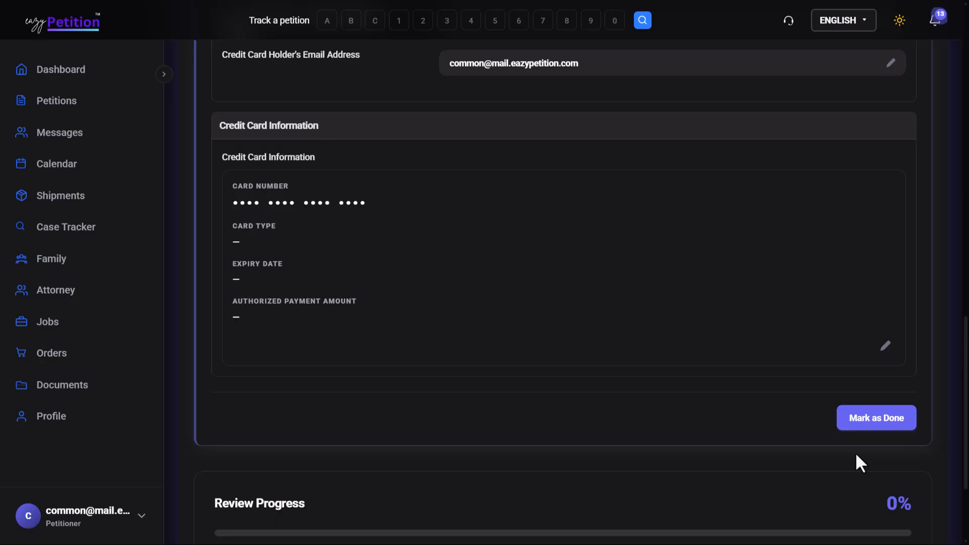
left_click(869, 426)
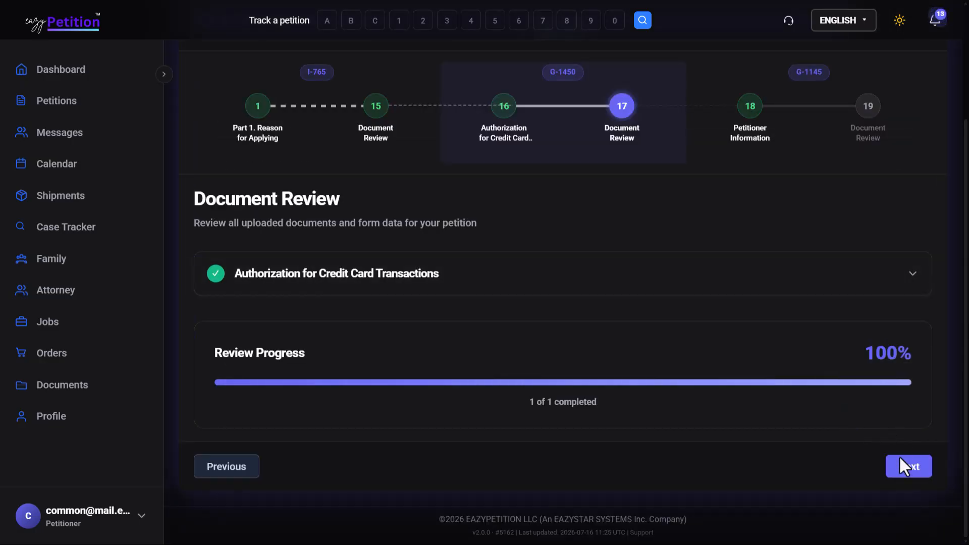
left_click(901, 459)
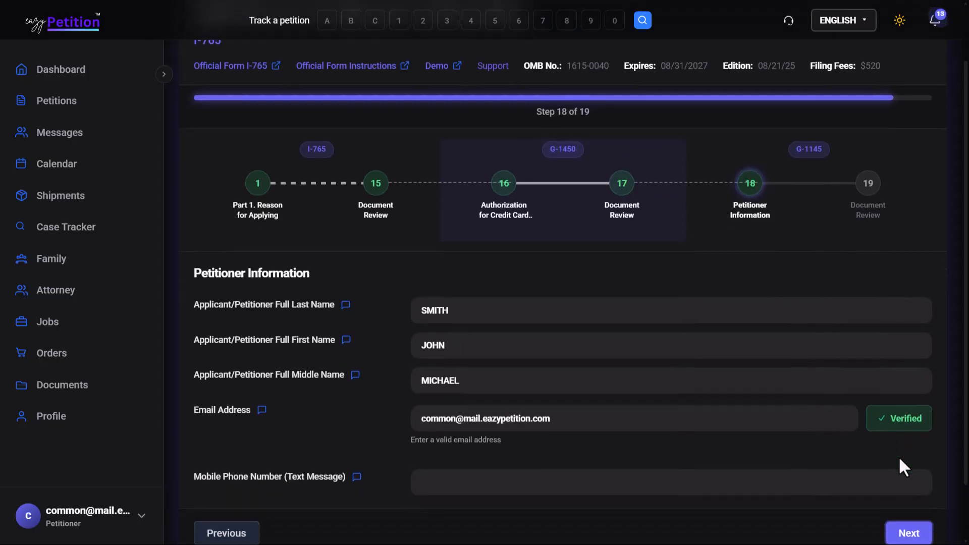
Accept the prefilled G-1145 Petitioner Information and mark it as done in the Document Review.
scroll(777, 223, "down", 1)
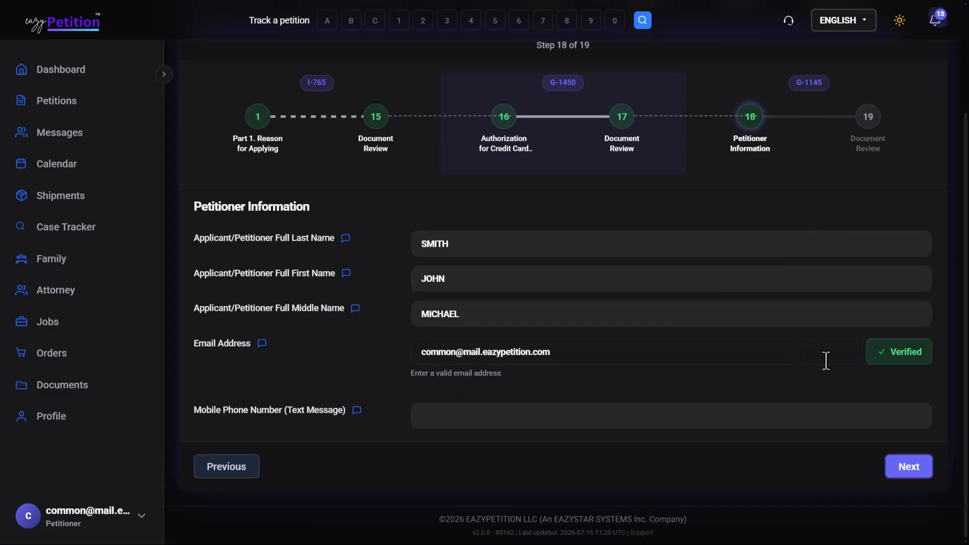
left_click(890, 460)
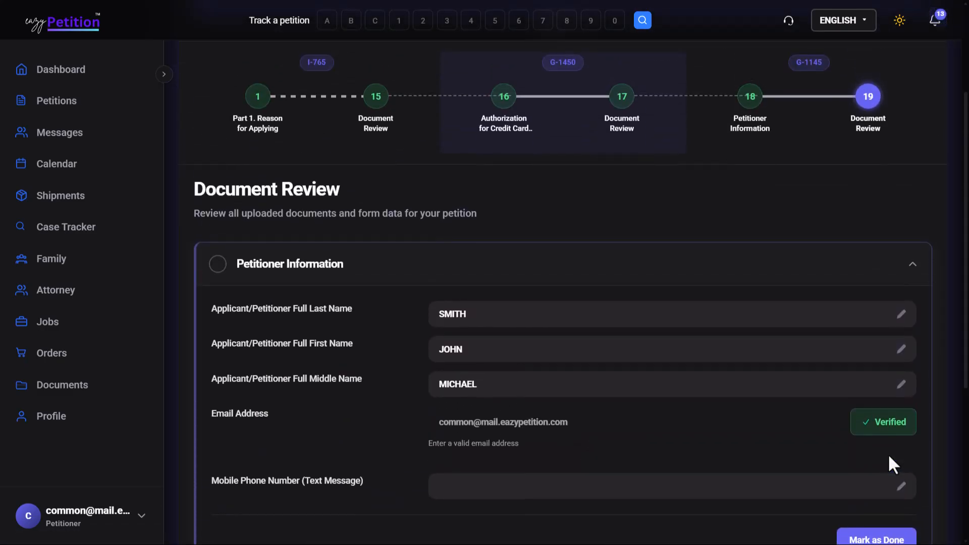
scroll(823, 454, "down", 2)
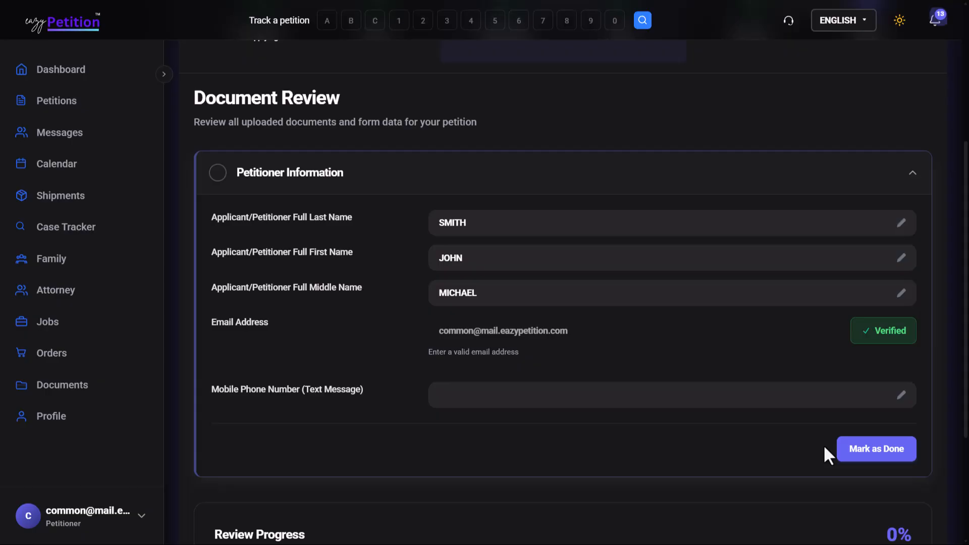
left_click(868, 450)
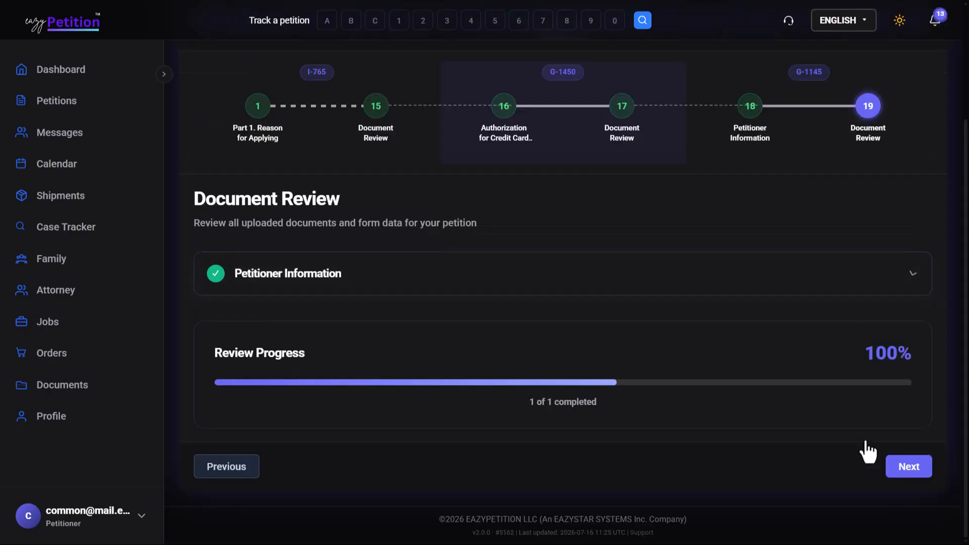
Finish the G-1145 review, declining the attorney review and choosing to ship the petition without a generated label.
left_click(909, 466)
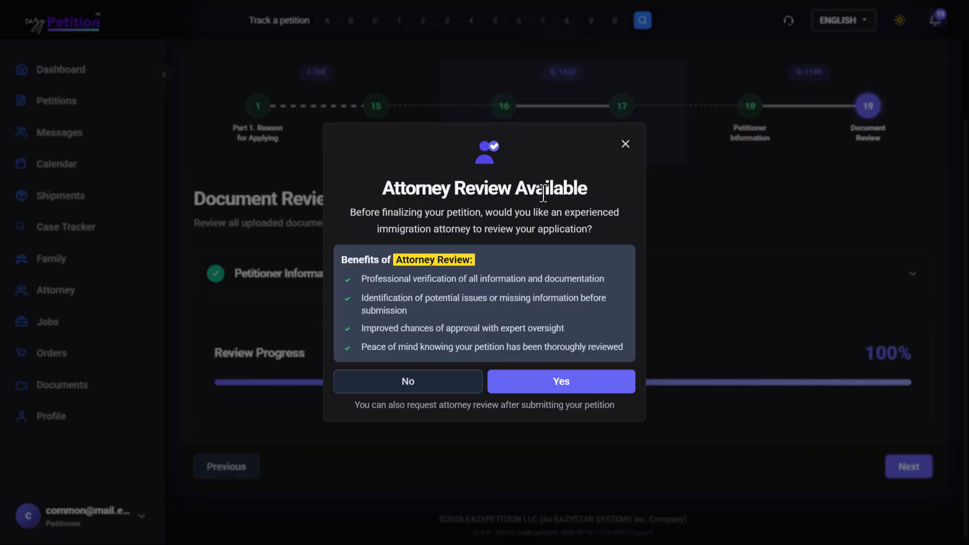
left_click(457, 383)
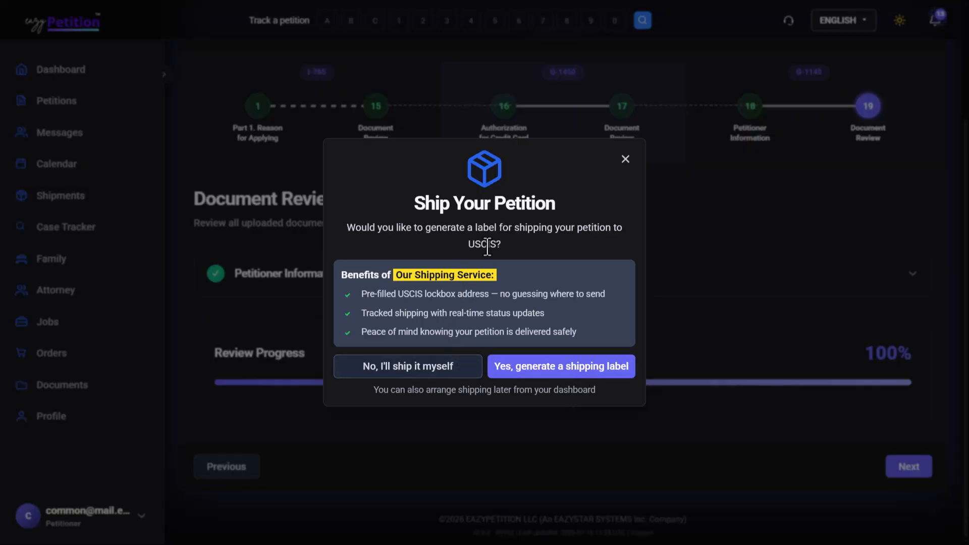
left_click(410, 371)
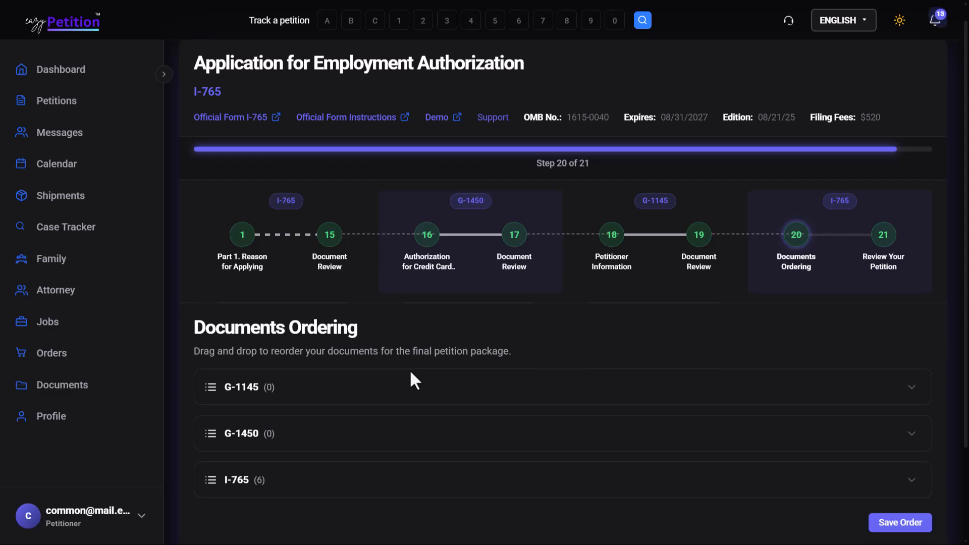
Move Passport to the first position in the I-765 document order, save the order and continue to Review Your Petition.
scroll(411, 372, "down", 3)
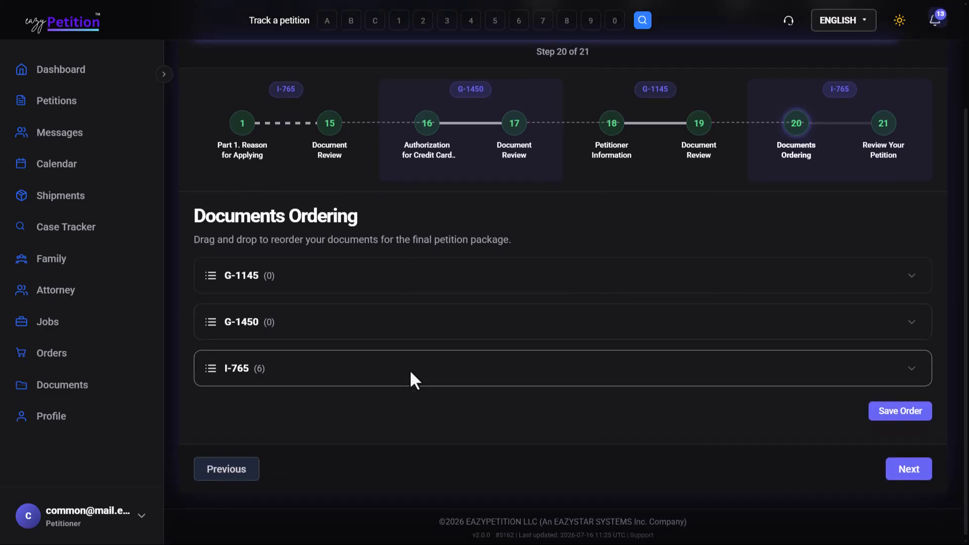
left_click(411, 373)
scroll(407, 381, "down", 3)
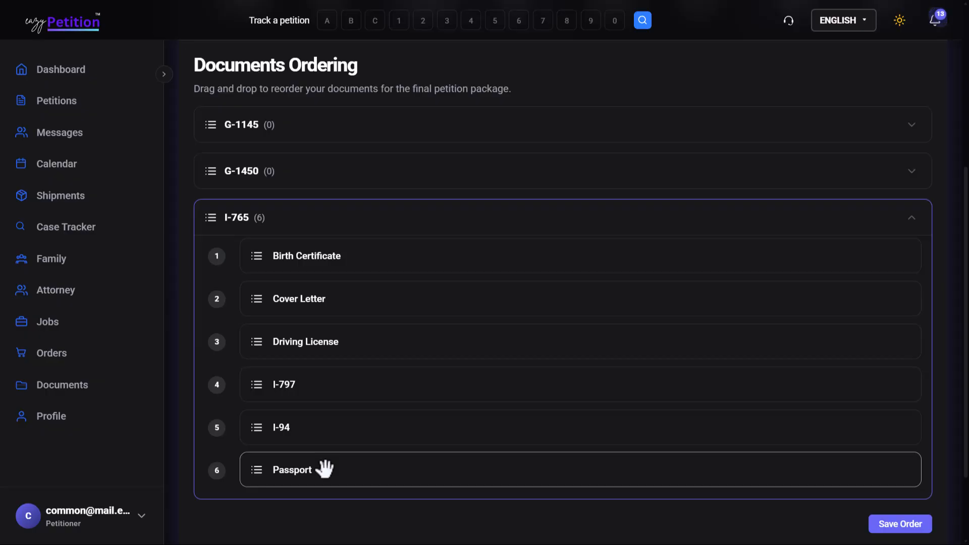
left_click_drag(325, 469, 347, 262)
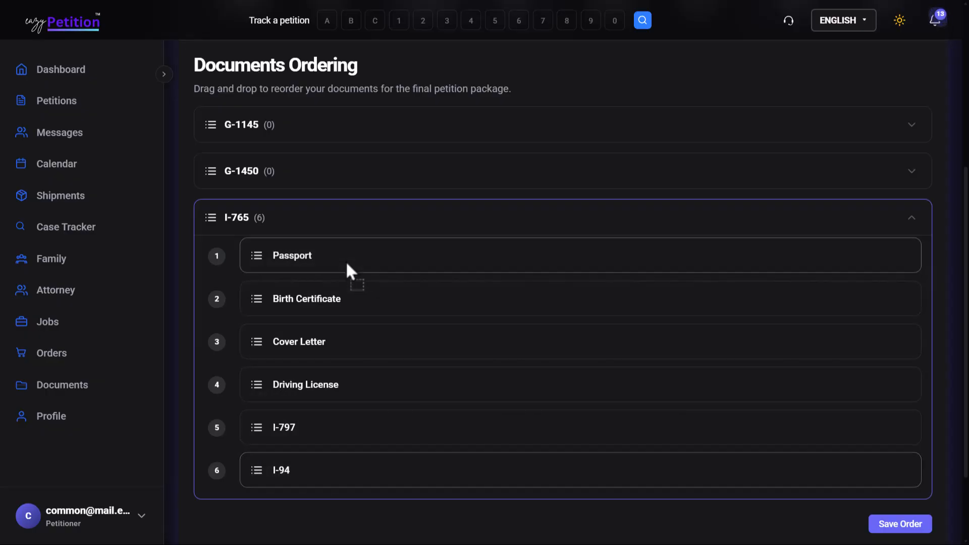
scroll(525, 375, "down", 2)
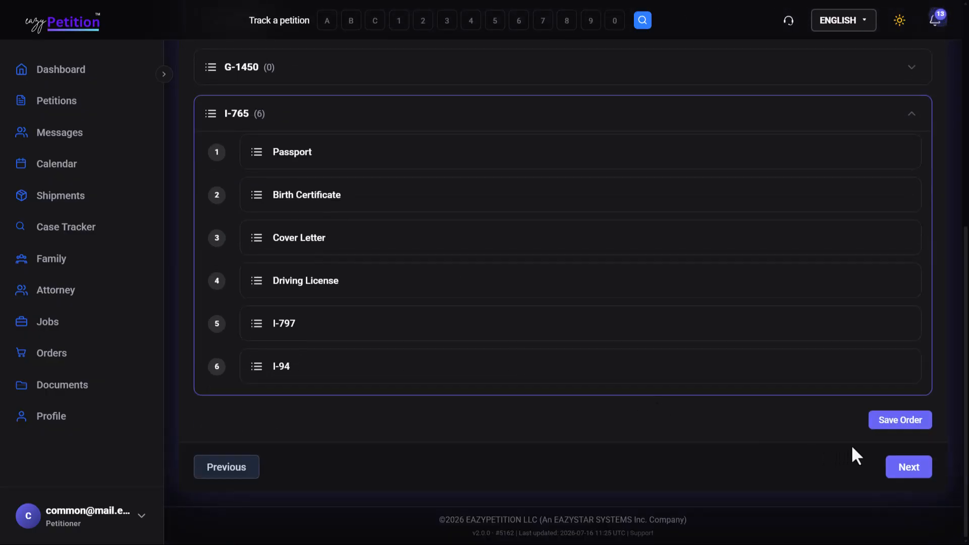
left_click(900, 426)
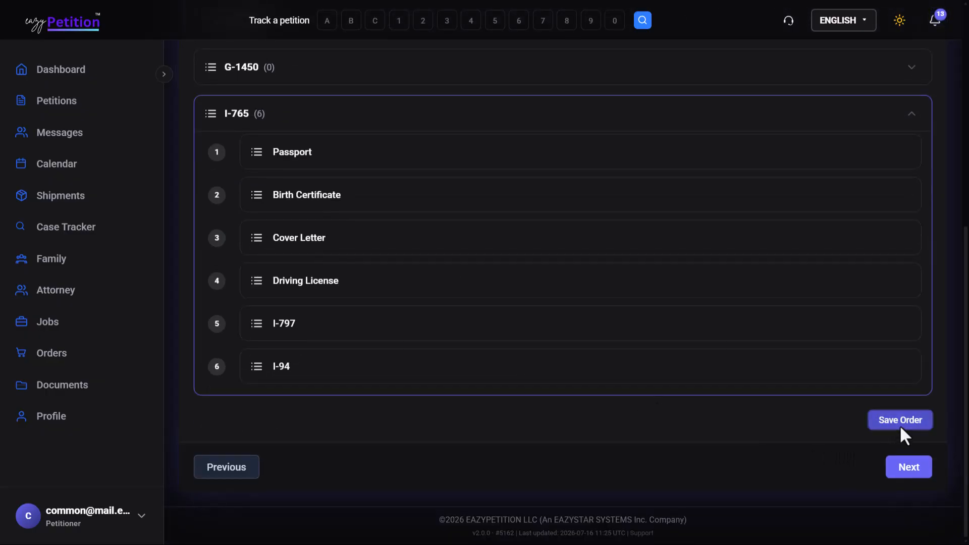
left_click(903, 462)
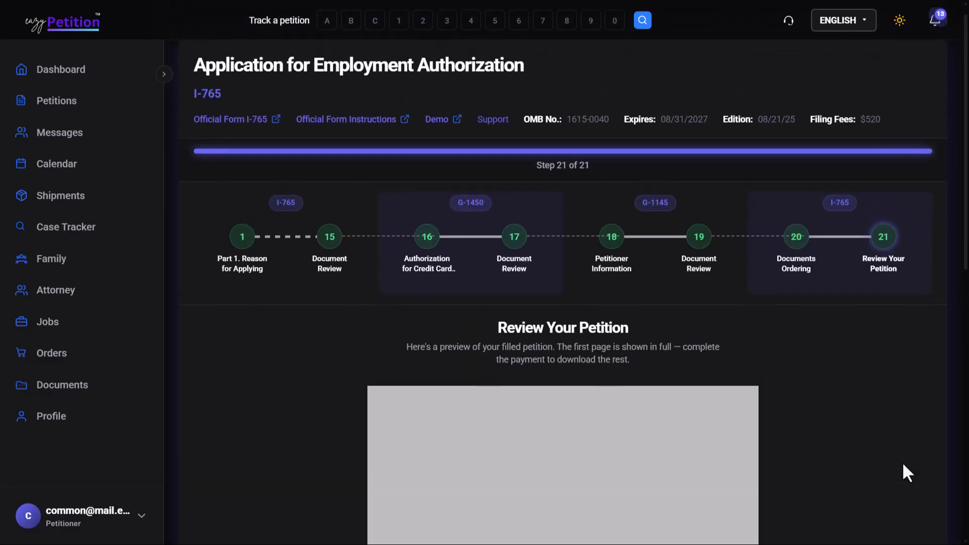
Look over the petition preview and download the completed petition from the payment confirmation.
scroll(903, 464, "down", 3)
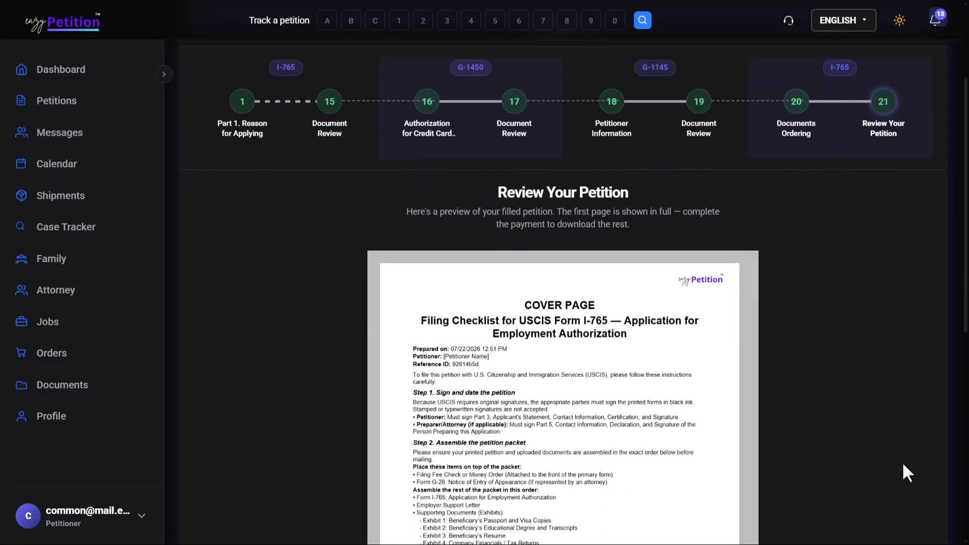
scroll(902, 462, "down", 9)
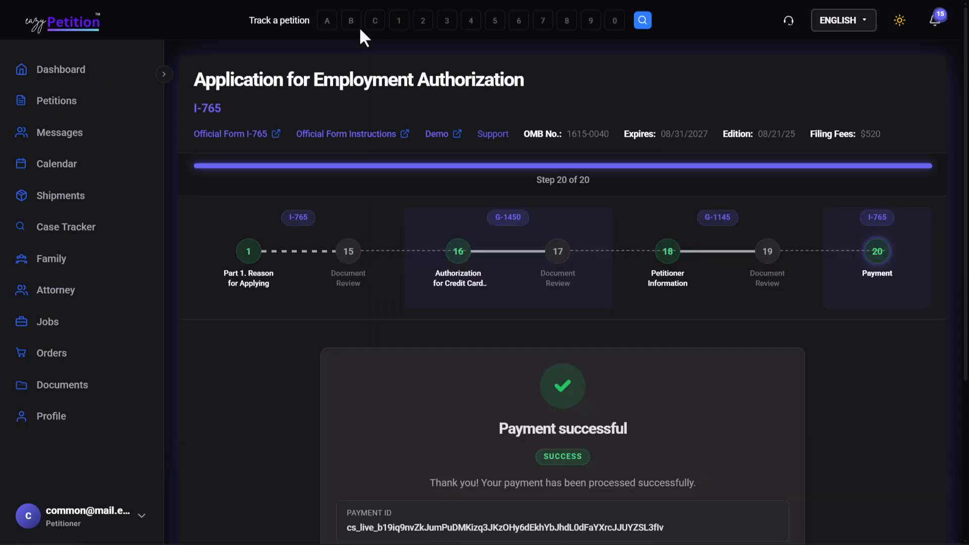
scroll(324, 353, "down", 2)
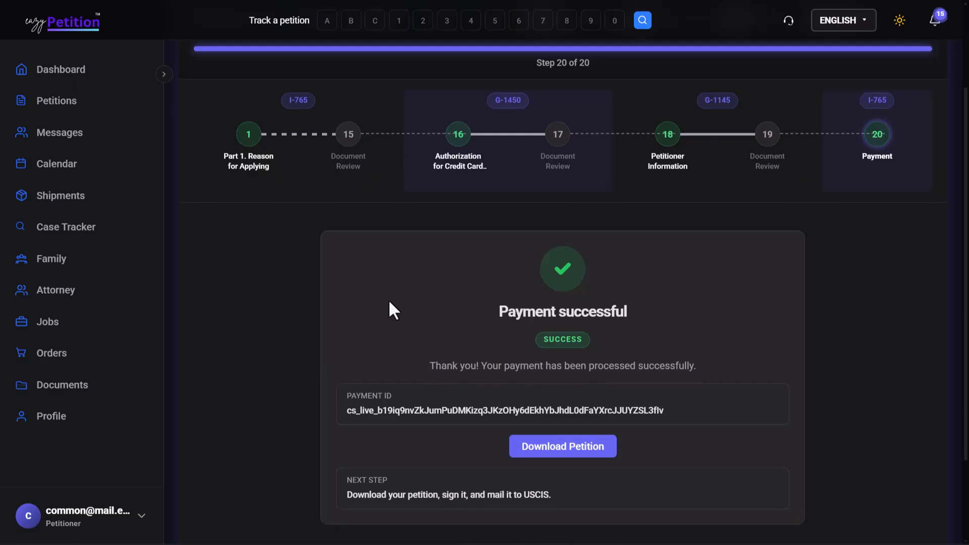
scroll(393, 297, "down", 3)
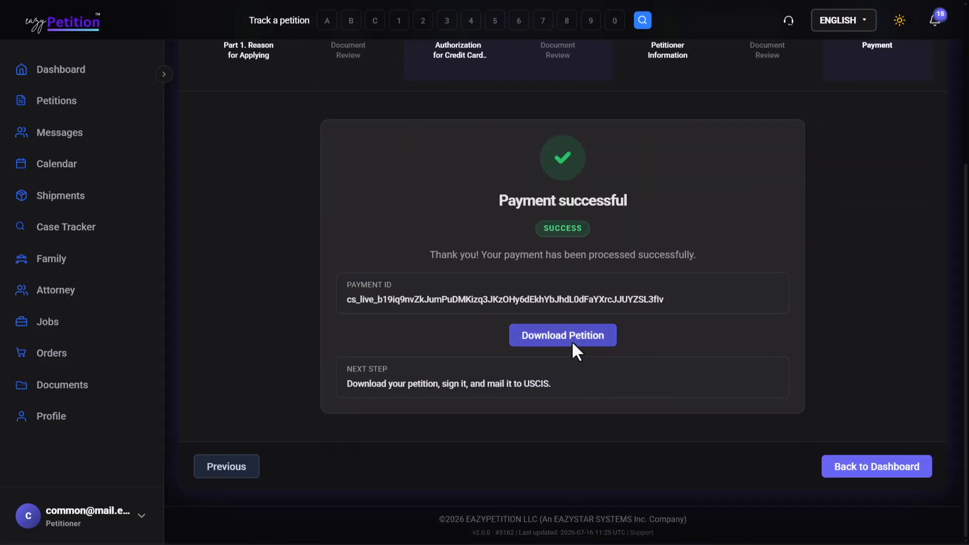
left_click(540, 328)
Read through the downloaded petition PDF, checking Form G-1145, Form G-1450, their cover pages and Form I-765 through the preparer's signature section.
scroll(497, 147, "down", 3)
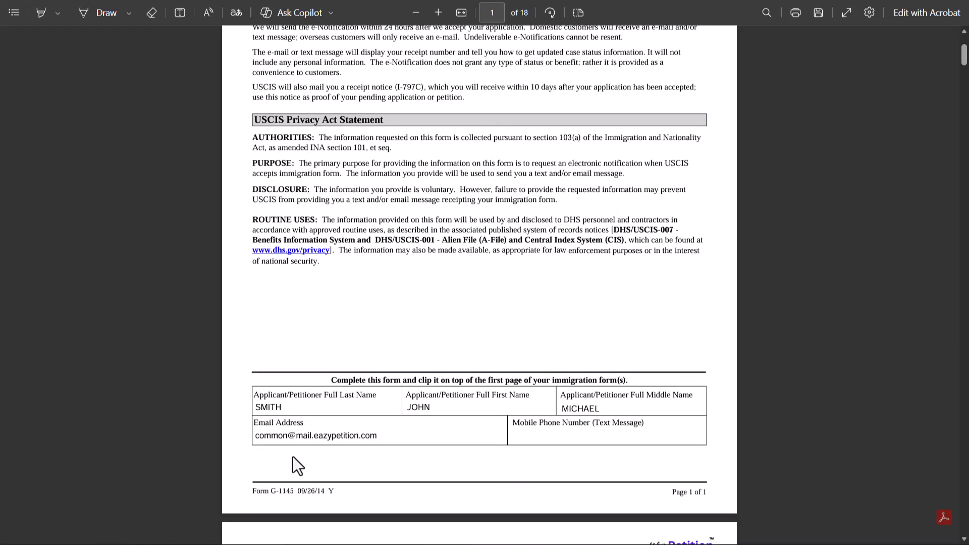
scroll(387, 407, "down", 10)
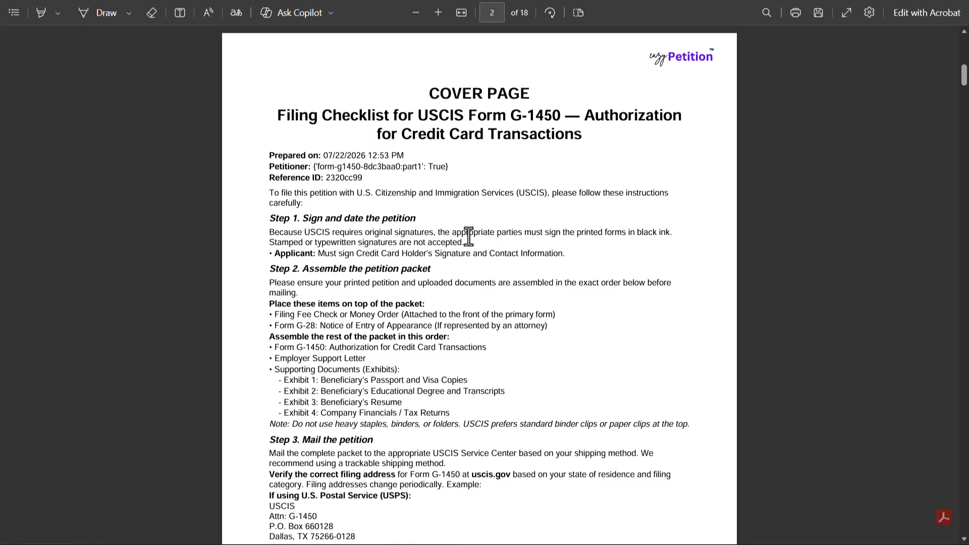
scroll(531, 125, "down", 2)
scroll(531, 124, "down", 12)
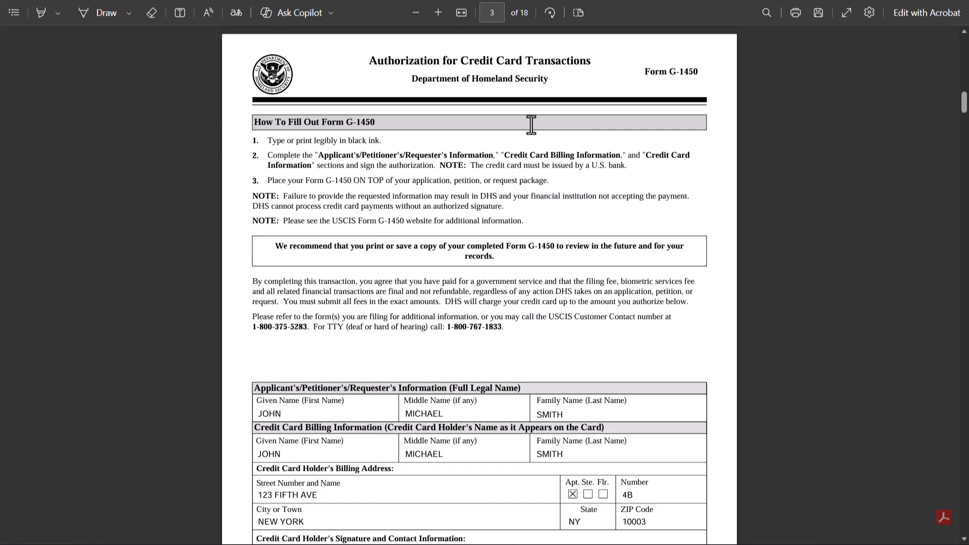
scroll(532, 125, "down", 12)
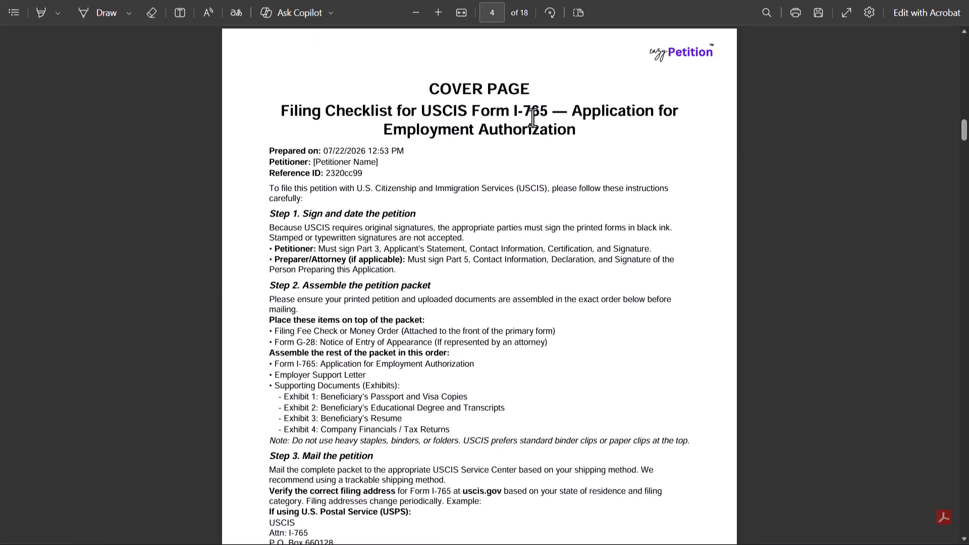
scroll(530, 119, "down", 10)
scroll(533, 117, "down", 4)
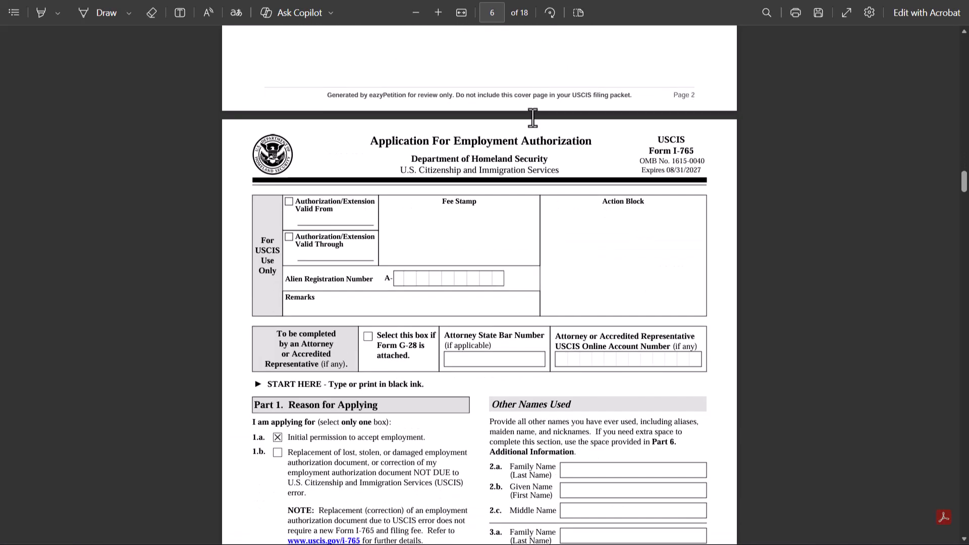
scroll(534, 118, "down", 15)
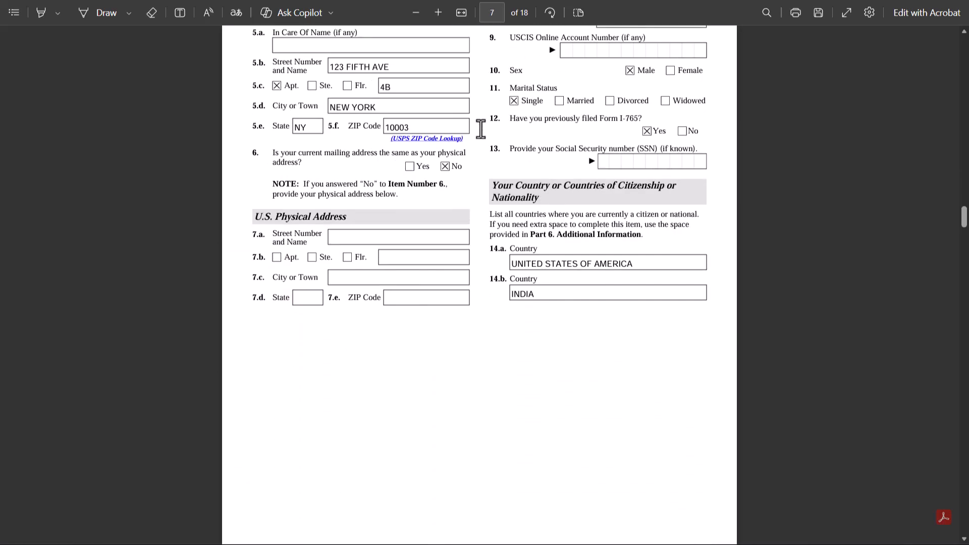
scroll(449, 322, "down", 10)
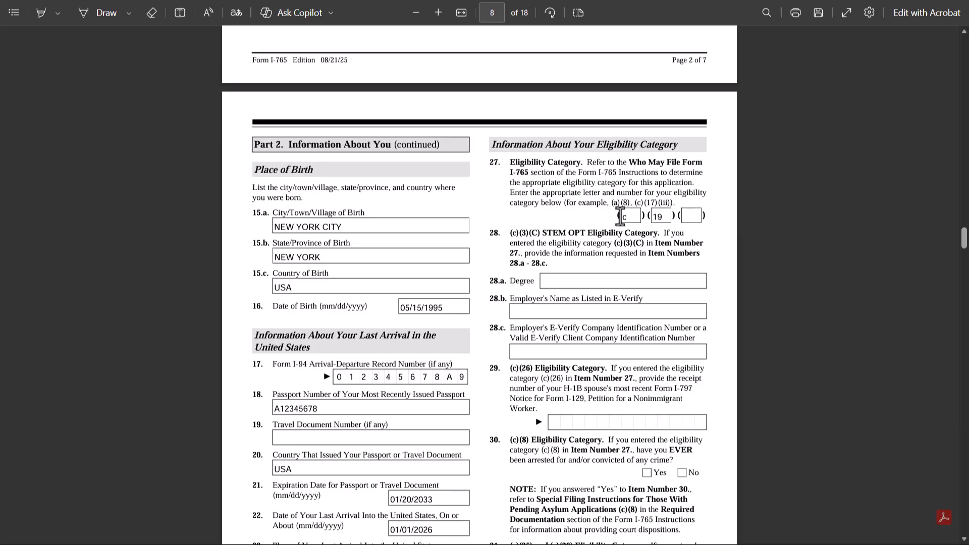
scroll(661, 215, "down", 3)
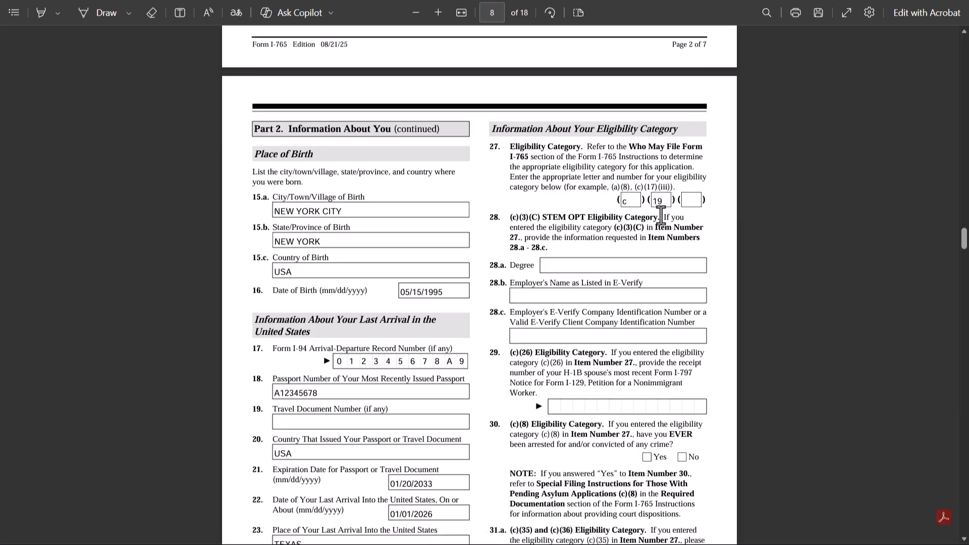
scroll(661, 215, "down", 12)
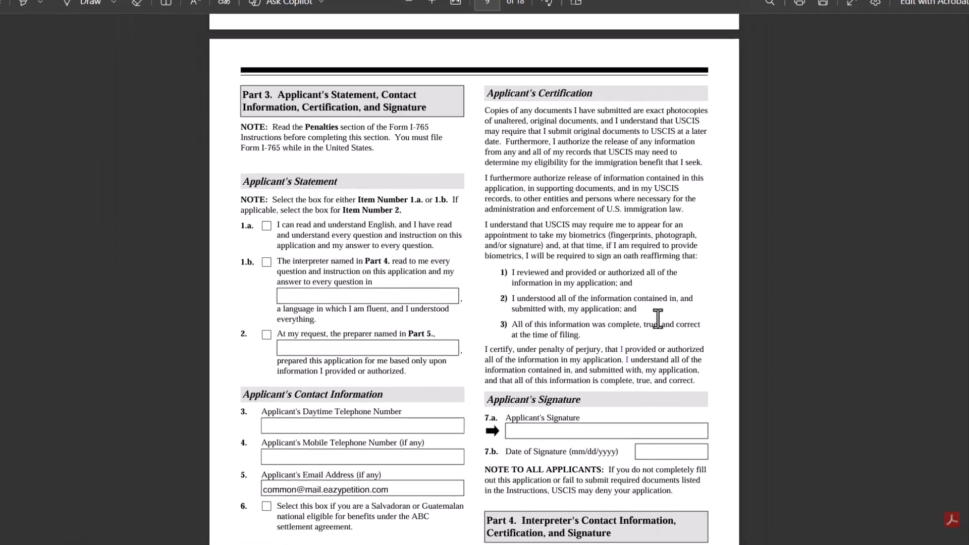
scroll(556, 443, "down", 15)
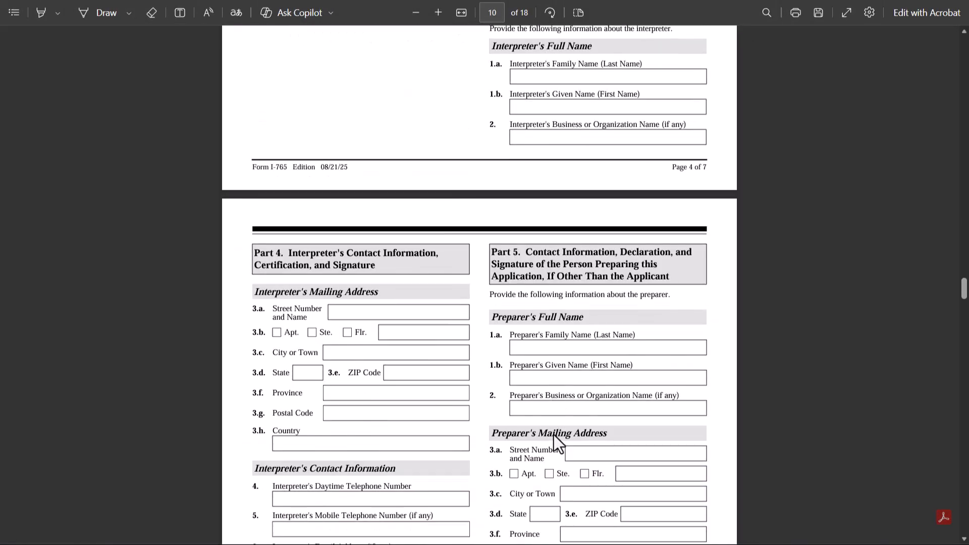
scroll(553, 435, "down", 5)
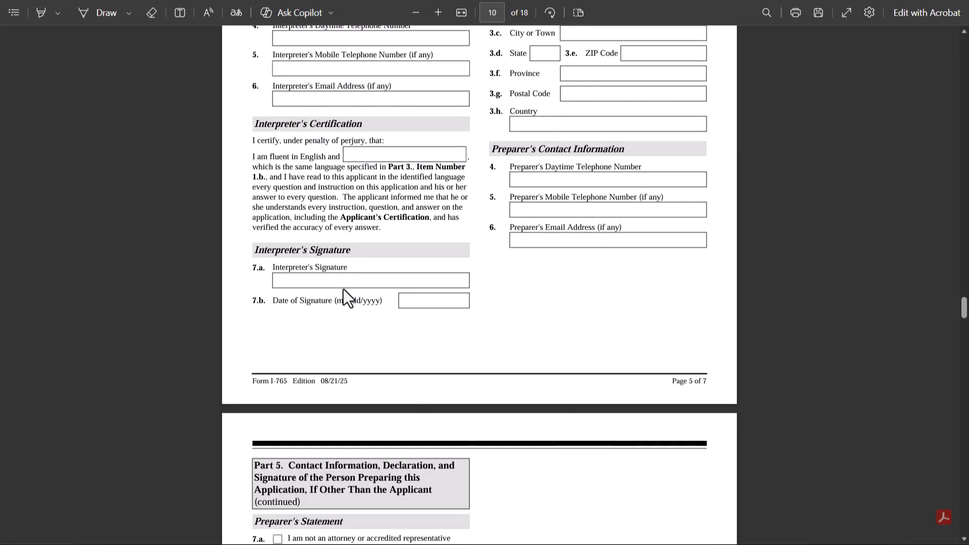
scroll(344, 287, "down", 9)
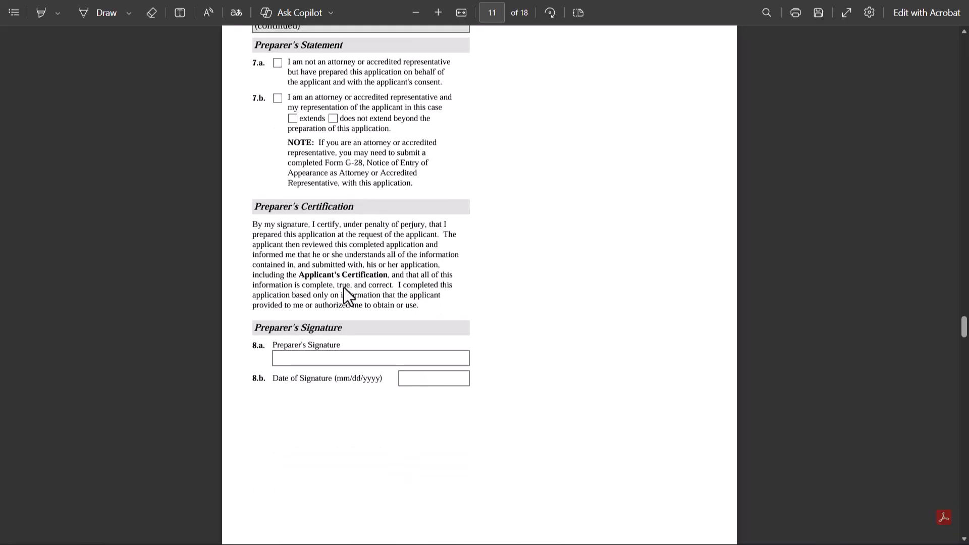